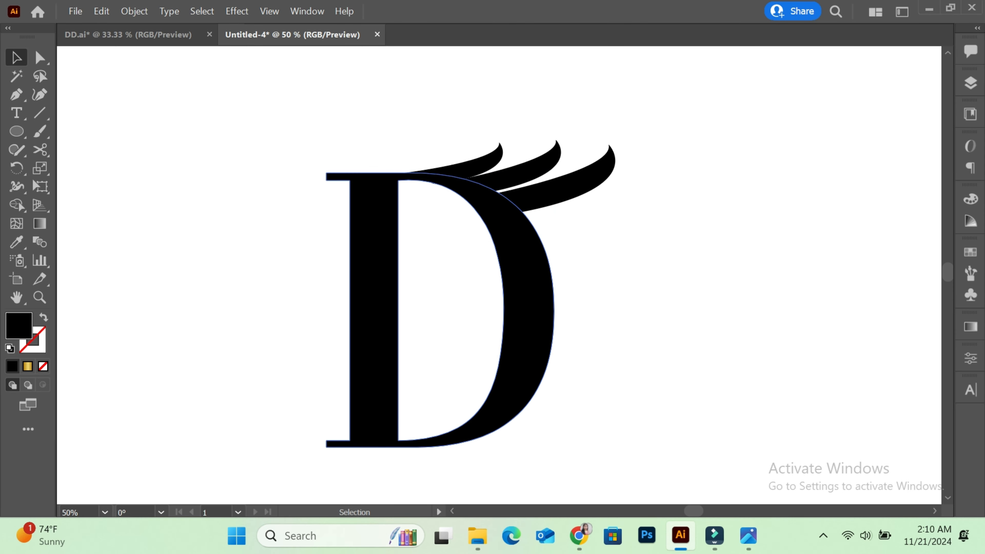
Unite the letter D and its three swooshes into a single shape
drag(326, 99, 518, 284)
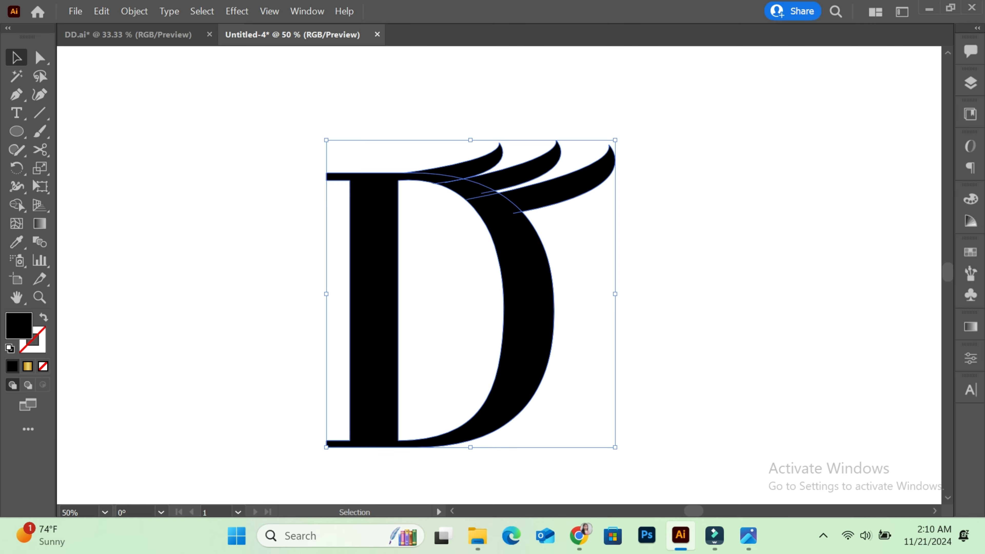
click(971, 358)
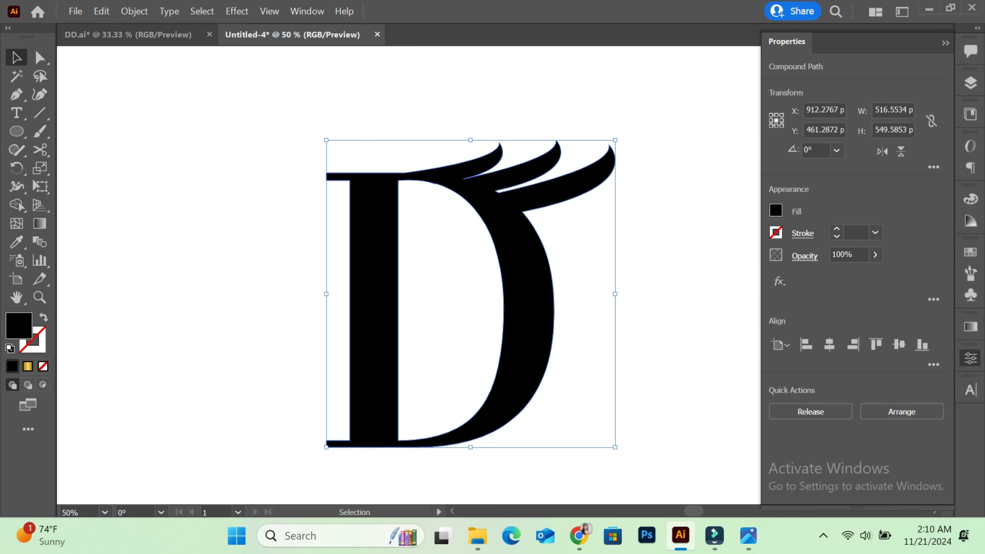
click(945, 43)
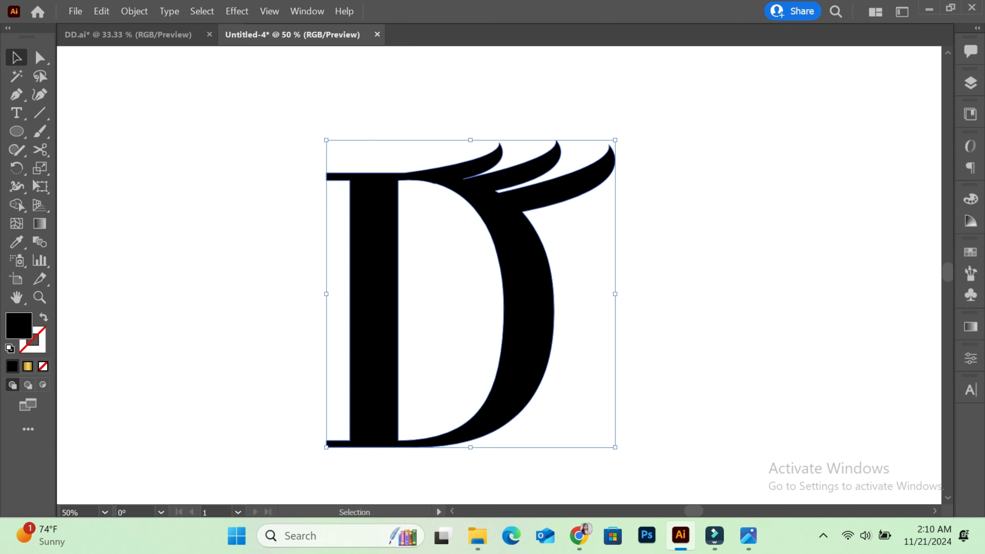
click(756, 155)
Create a copy of the winged D mirrored across the vertical axis and offset it down and left, overlapping the original
drag(295, 107, 538, 395)
right_click(512, 133)
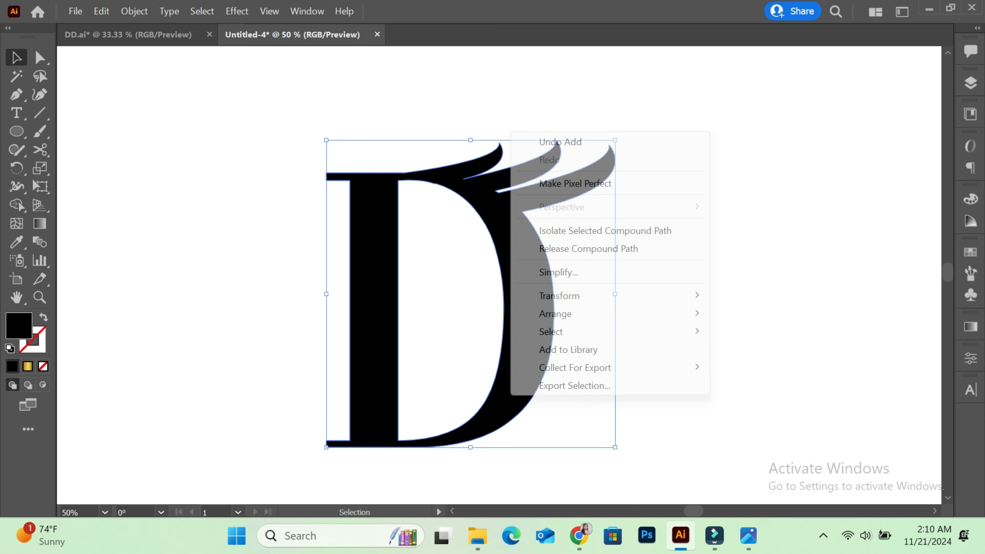
mouse_move(556, 313)
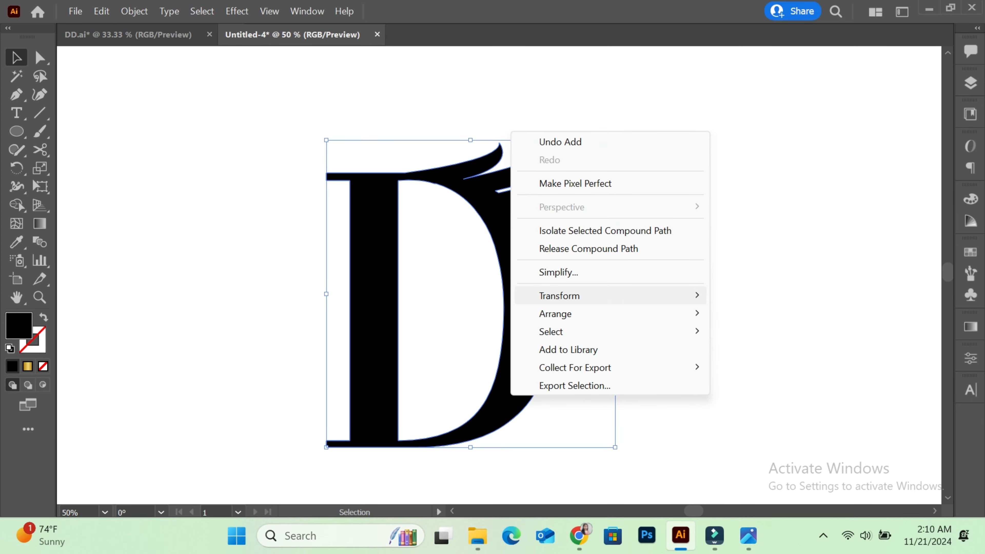
mouse_move(559, 296)
click(753, 355)
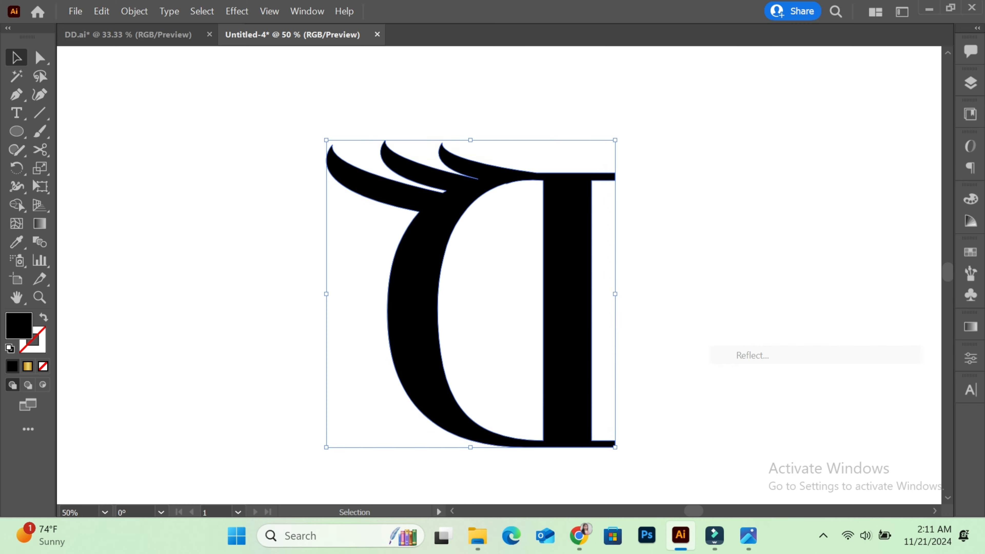
key(Return)
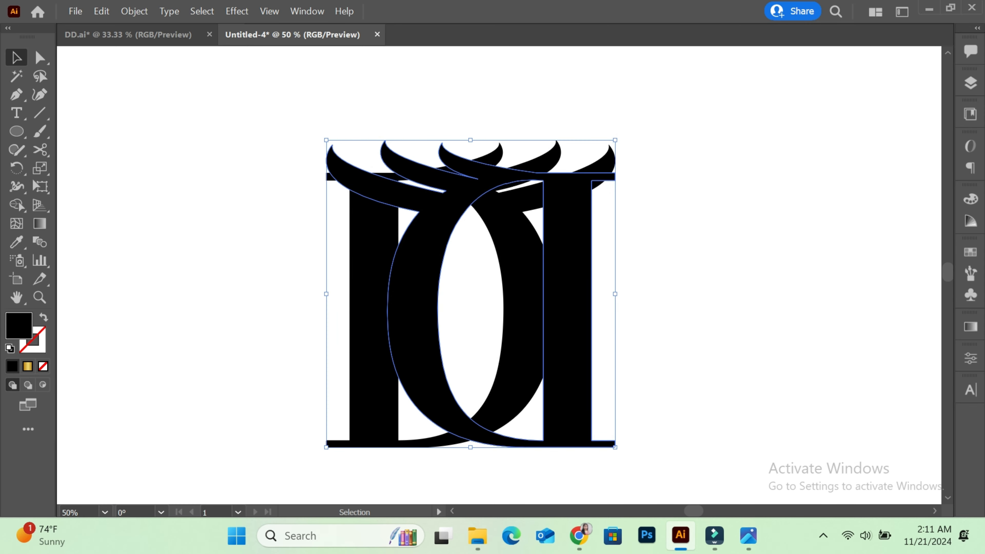
key(ctrl+minus)
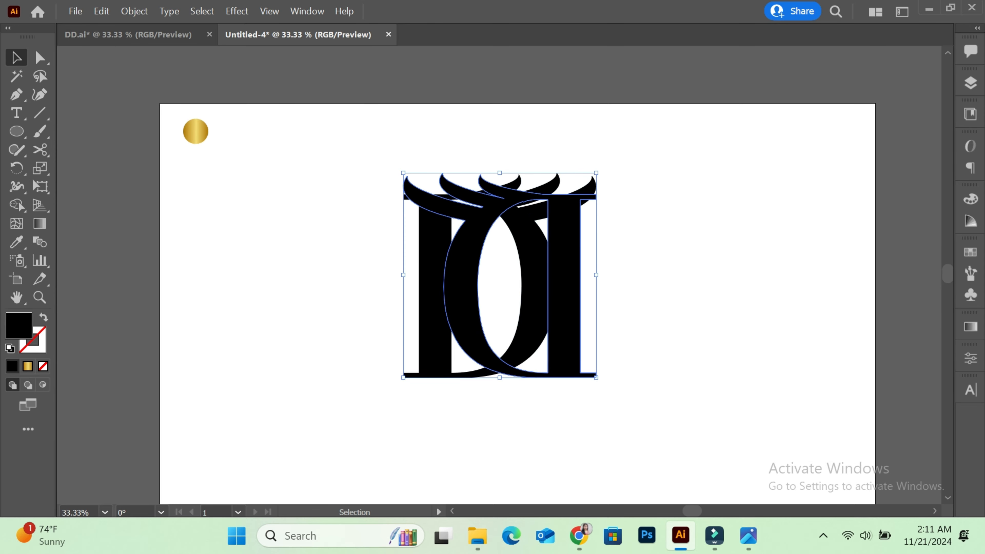
drag(578, 336, 488, 370)
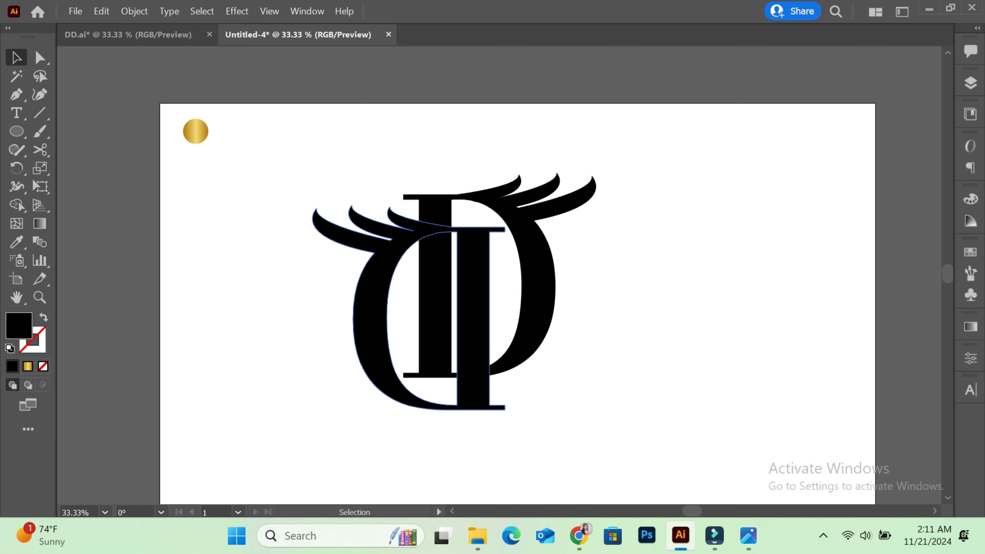
Swap the mirrored D's fill and stroke, set its black outline to 11 pt and nudge it slightly left
click(43, 317)
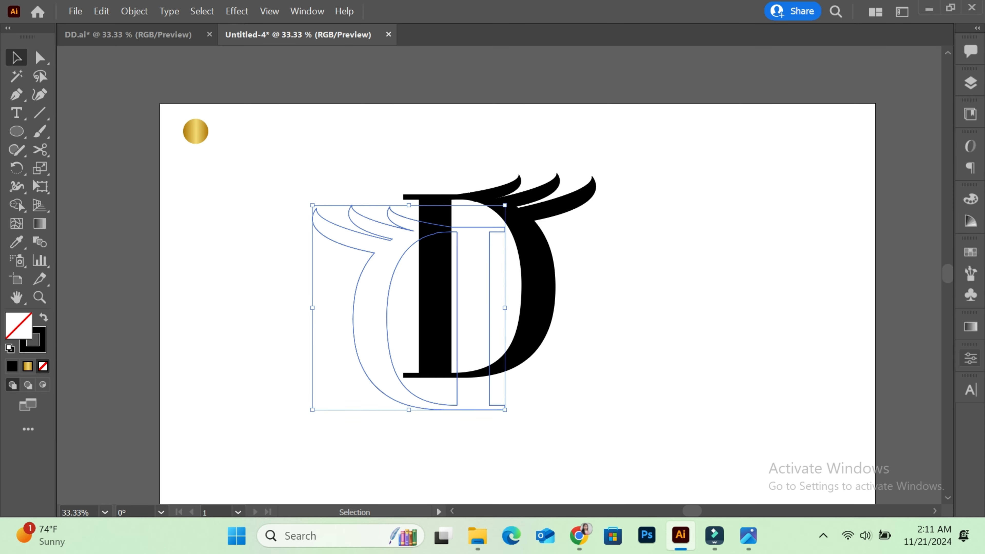
click(971, 358)
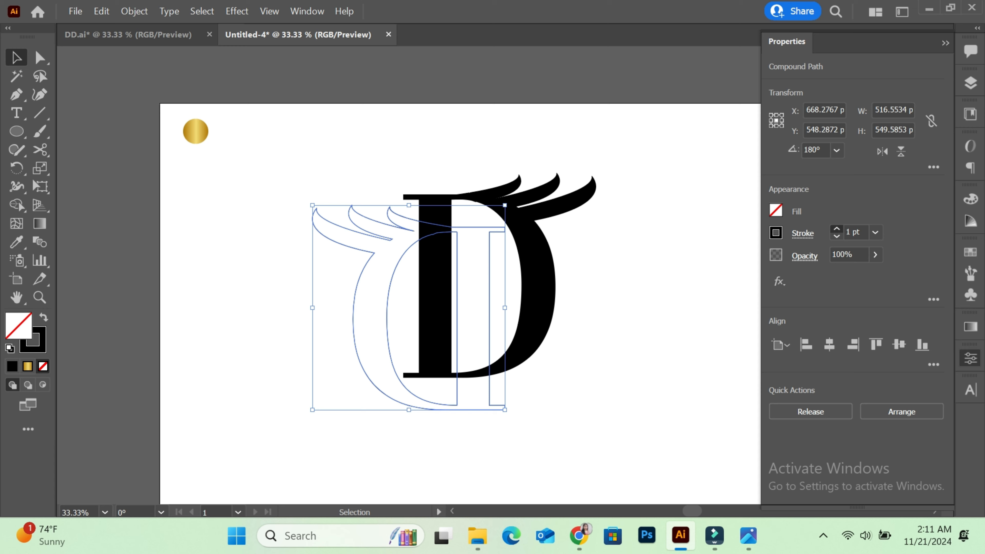
click(836, 229)
click(836, 229)
click(837, 228)
click(837, 228)
click(836, 228)
click(837, 228)
click(837, 229)
click(836, 229)
click(836, 229)
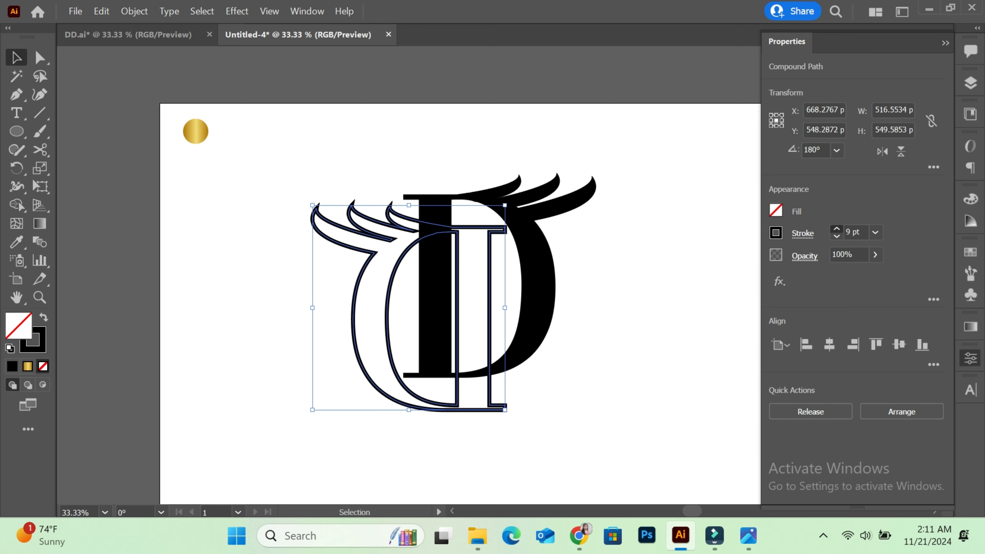
click(837, 228)
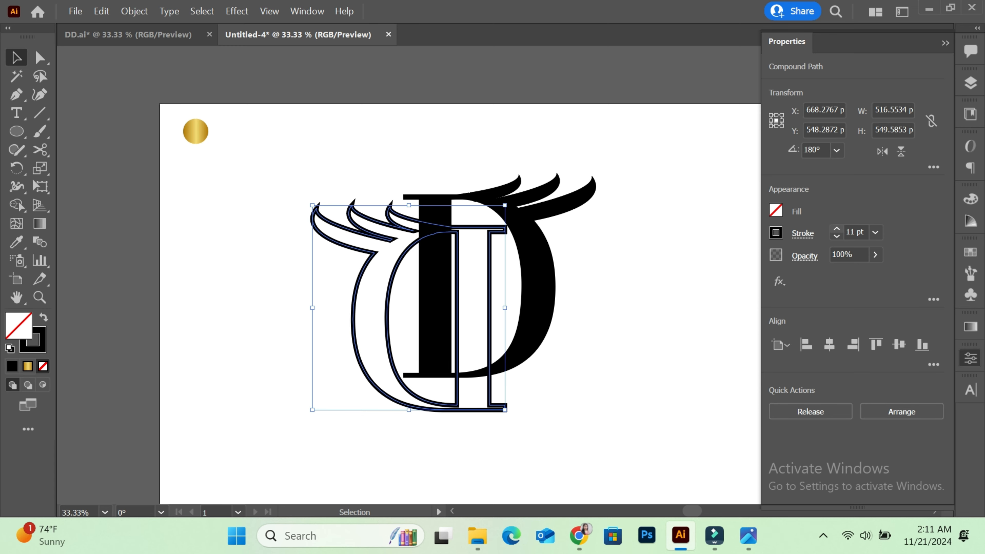
key(ctrl+shift+a)
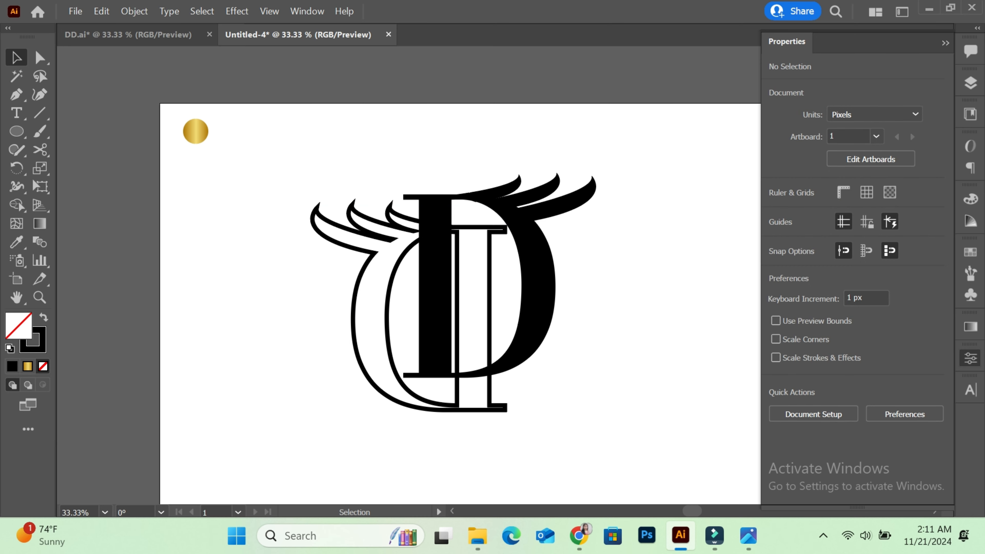
click(946, 43)
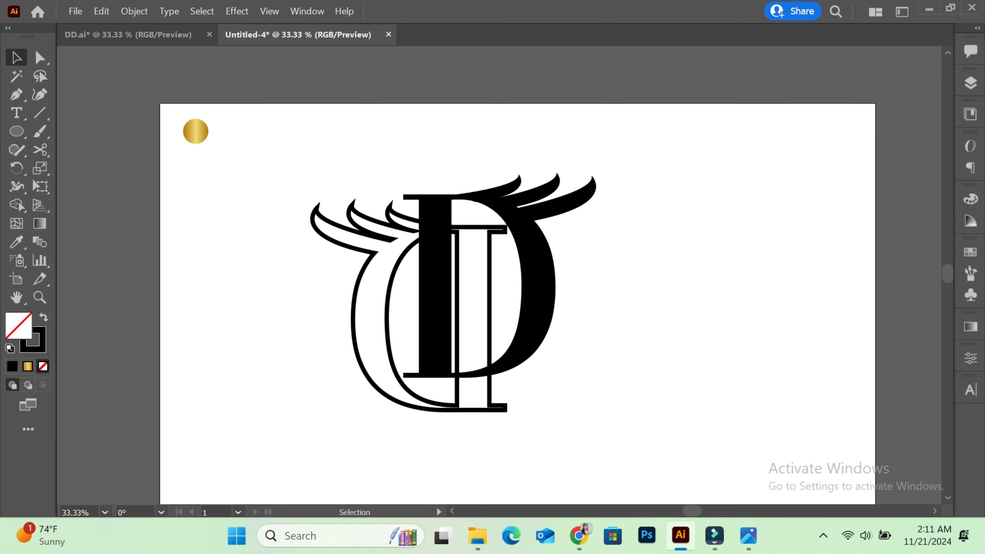
click(490, 306)
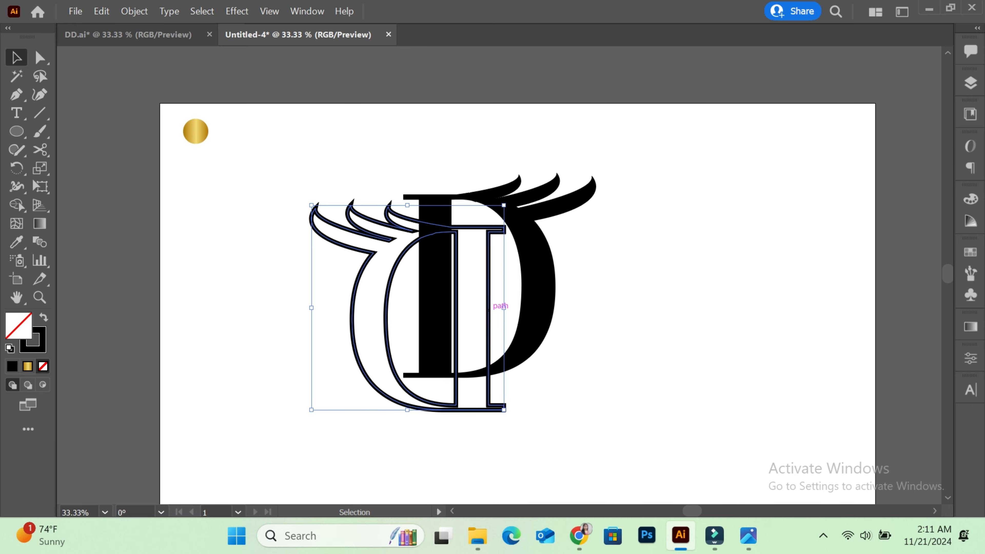
key(ctrl+shift+a)
Scale both overlapping D shapes down slightly together and move them to the upper middle of the artboard
key(ctrl+minus)
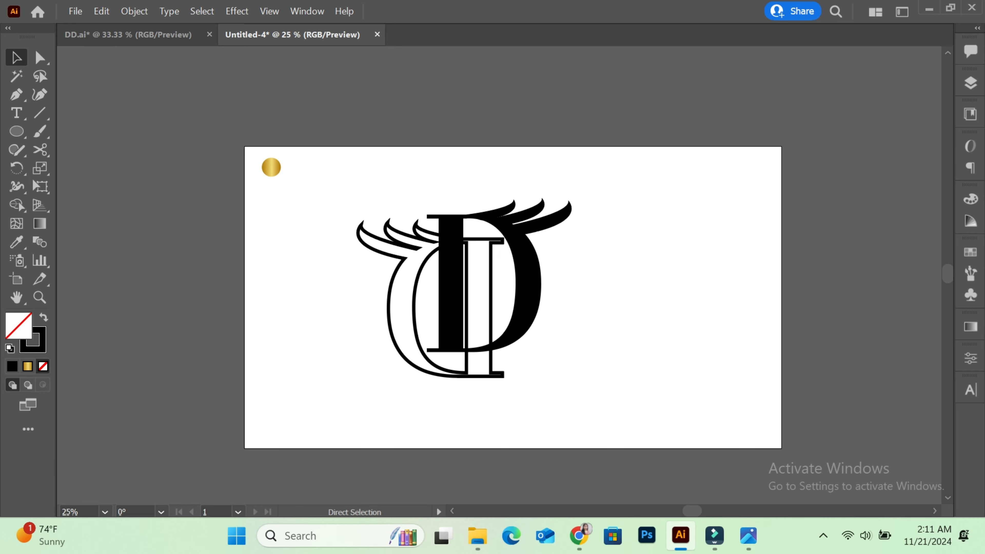
drag(359, 181, 463, 343)
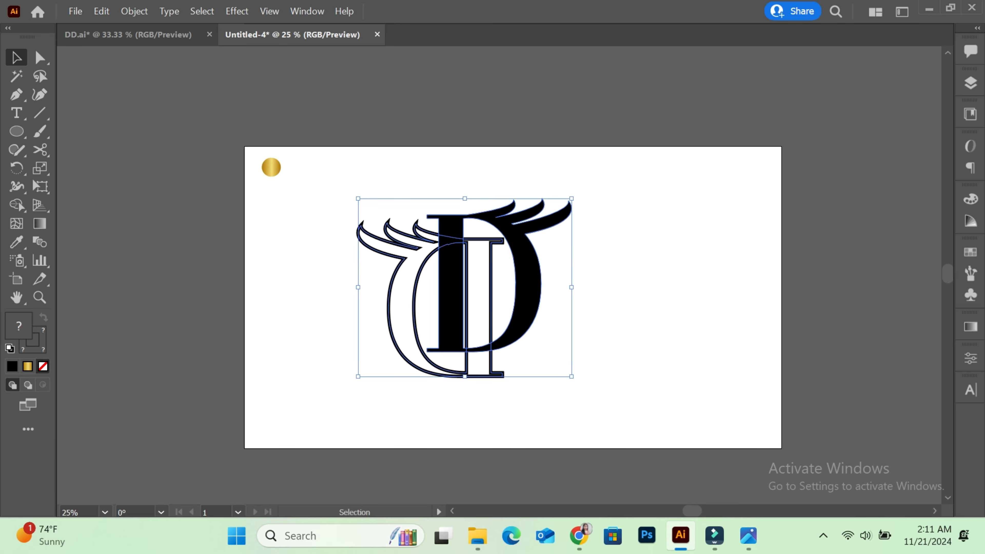
drag(357, 199, 381, 217)
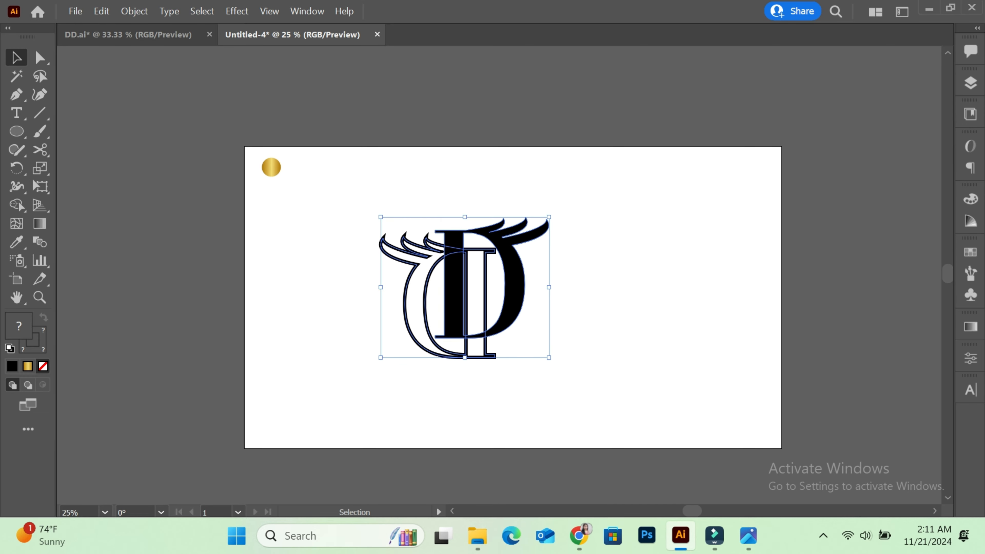
drag(502, 298, 543, 272)
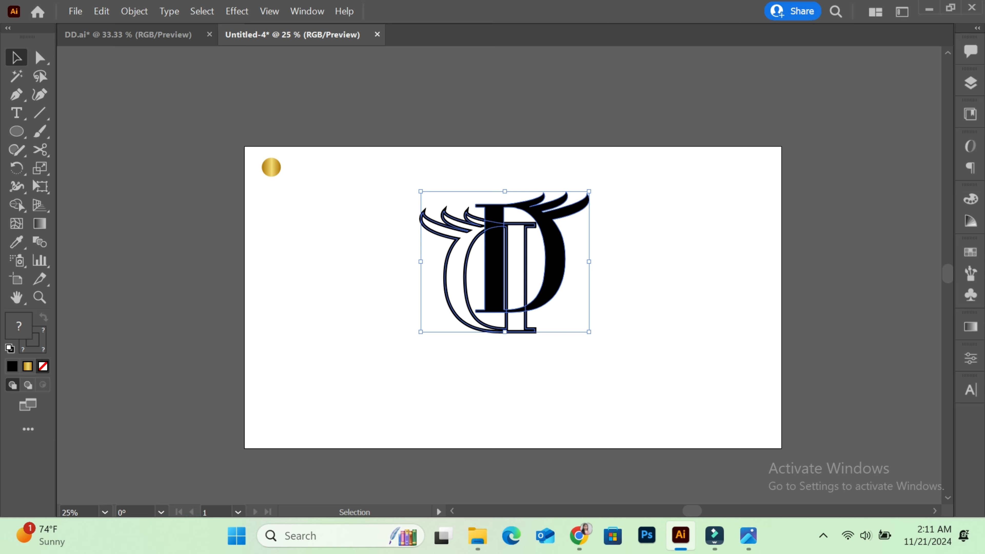
key(ctrl+shift+a)
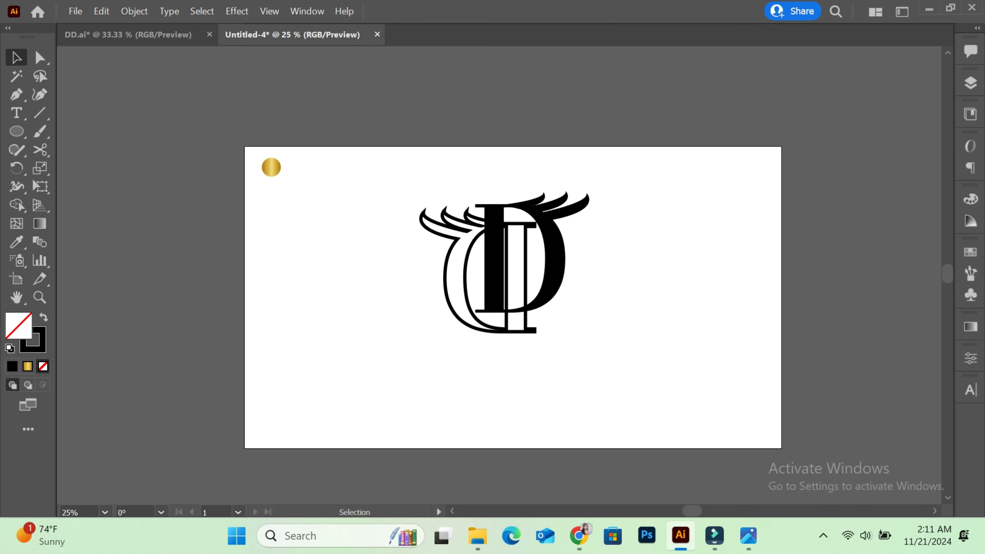
Add the text "DESIGNER" below the monogram, enlarged to about 215 pt
click(16, 113)
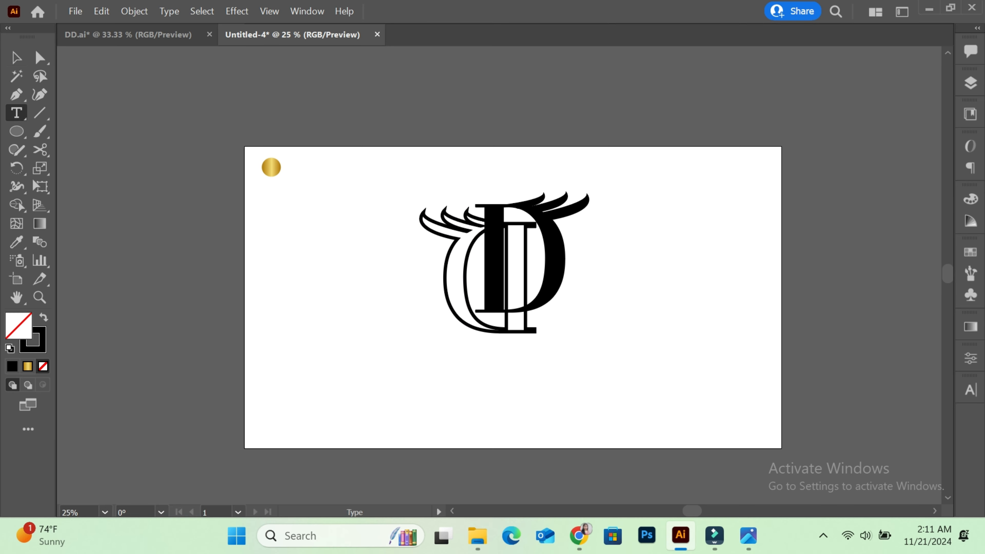
click(412, 372)
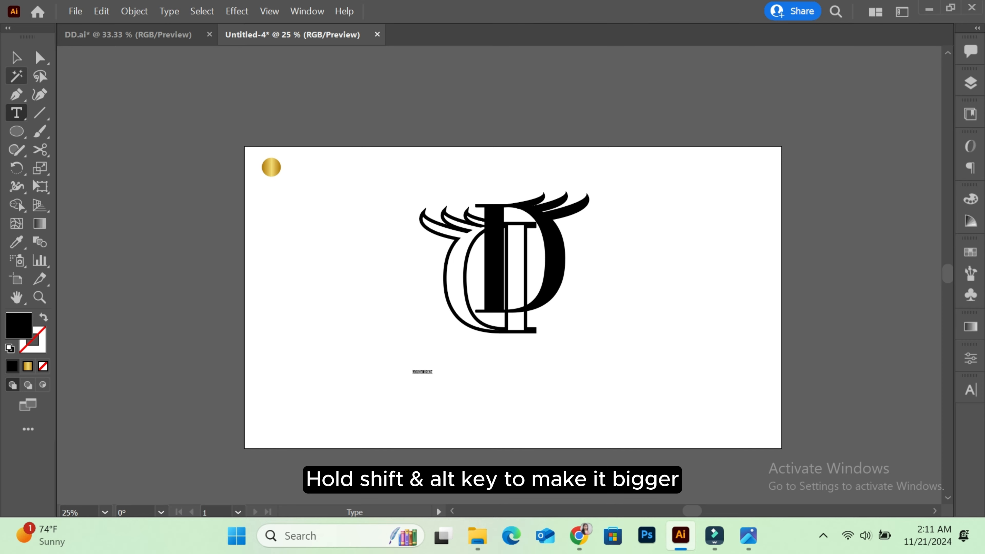
key(Escape)
drag(433, 377, 244, 372)
key(t)
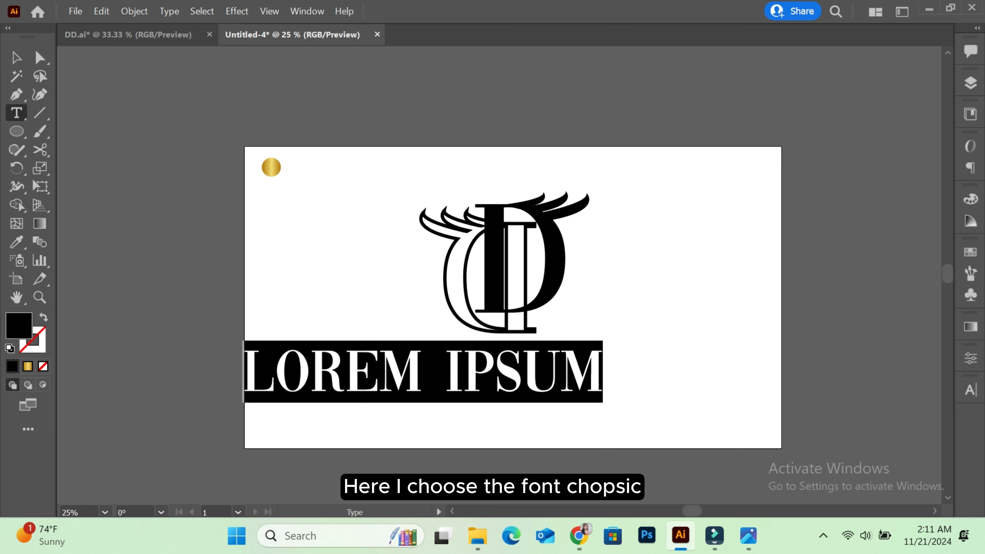
text(DE)
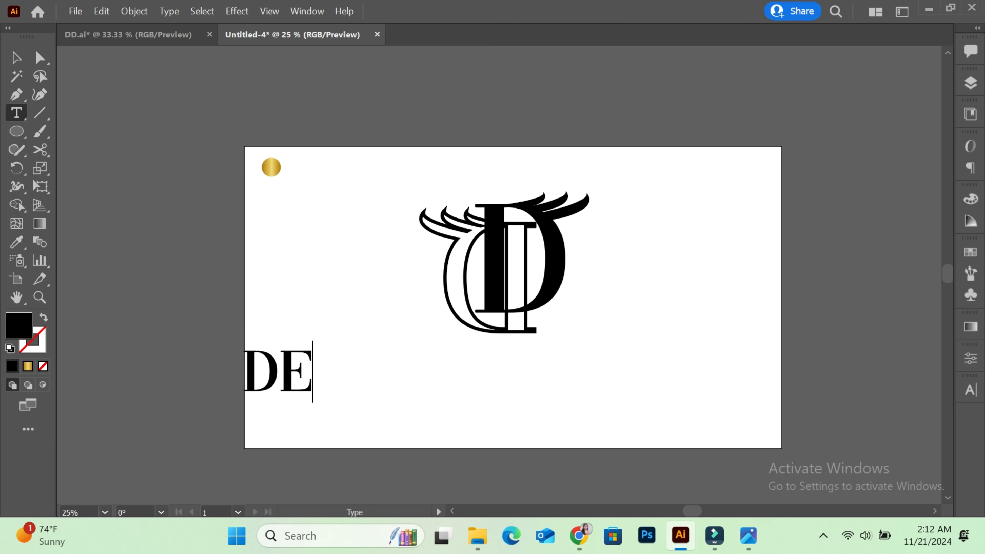
text(SIG)
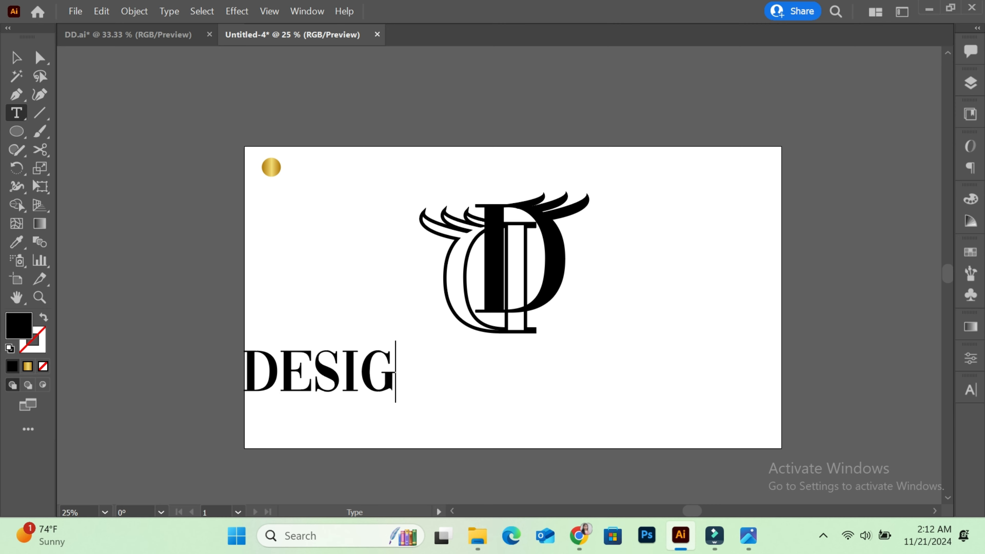
text(NER)
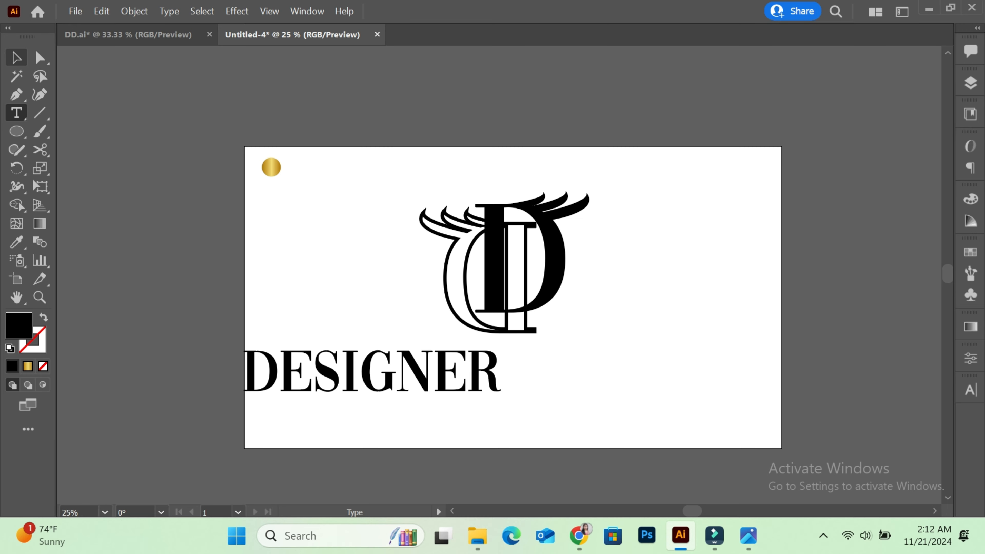
key(Escape)
key(a)
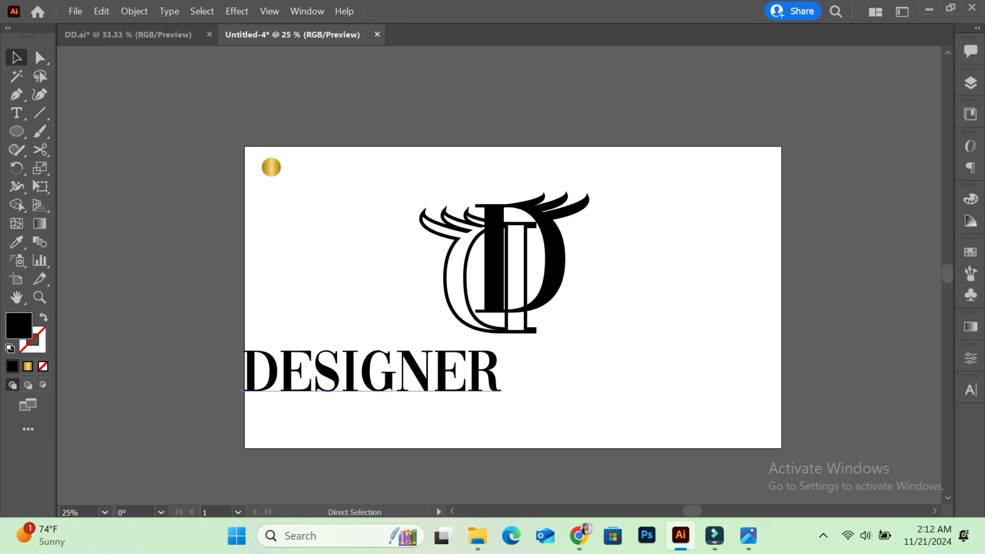
Change the font of the DESIGNER text to Chopsic
key(ctrl+t)
key(v)
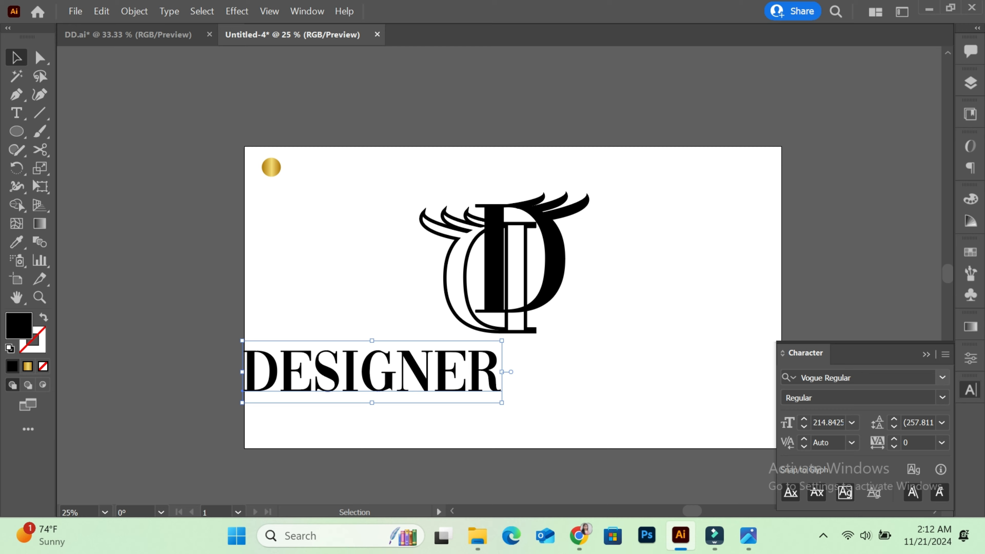
click(861, 377)
text(CHP)
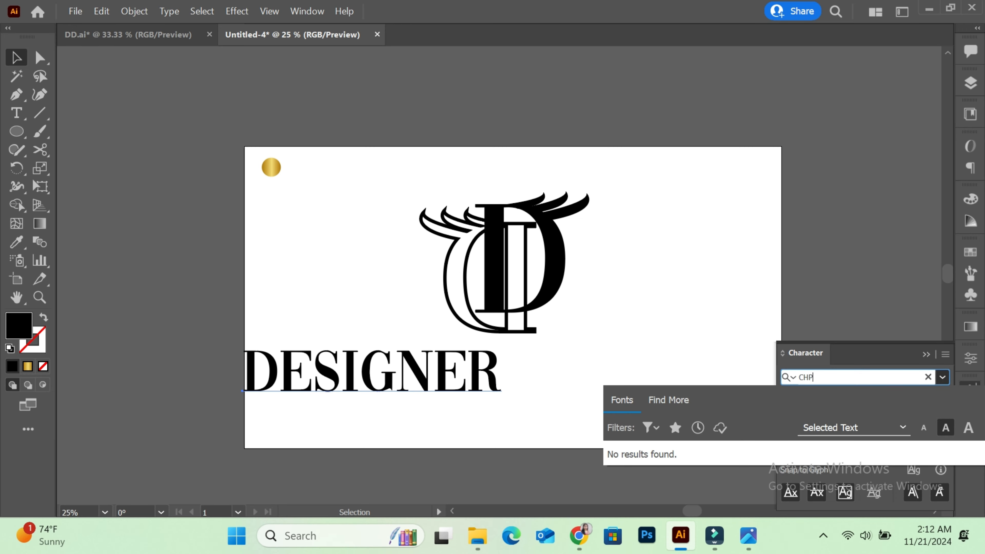
key(BackSpace)
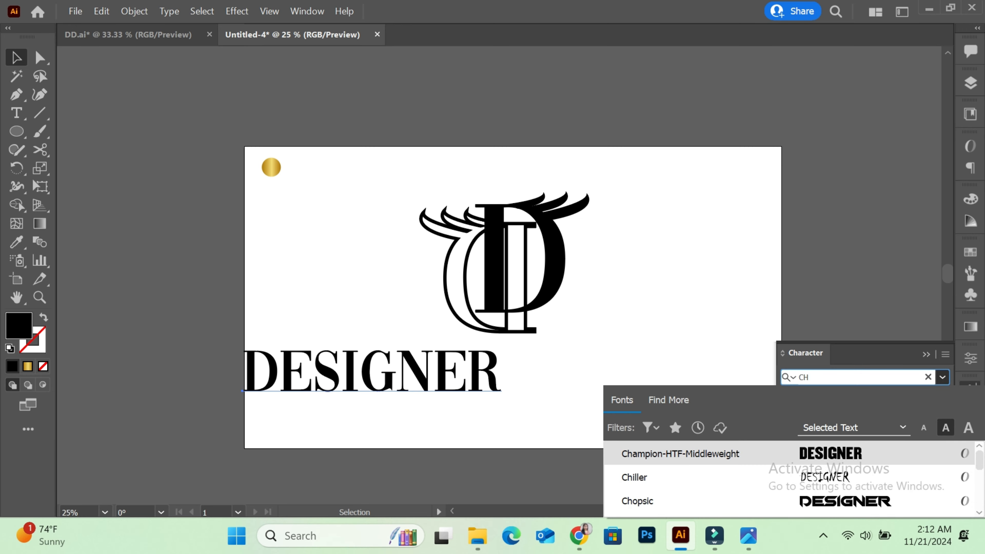
key(Down)
key(Down)
key(Return)
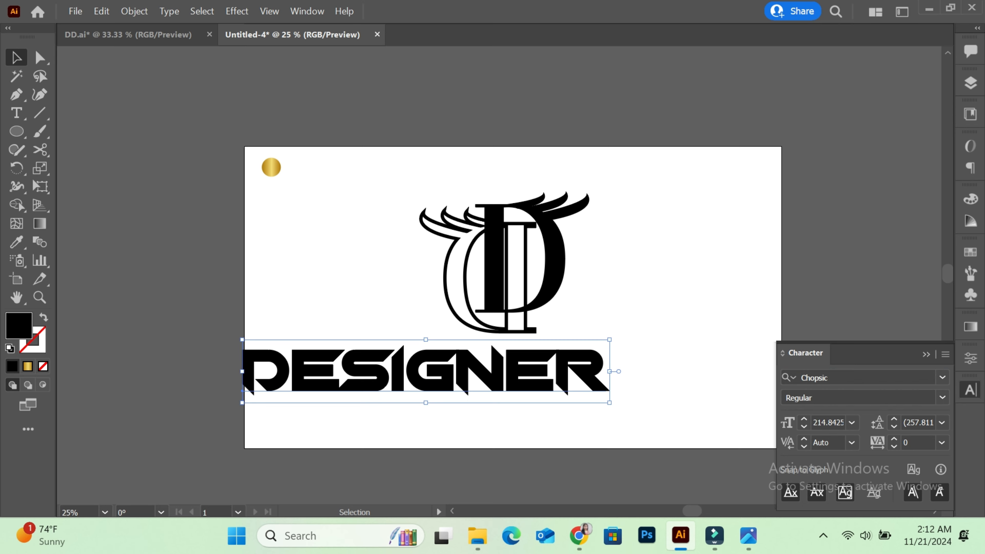
click(926, 355)
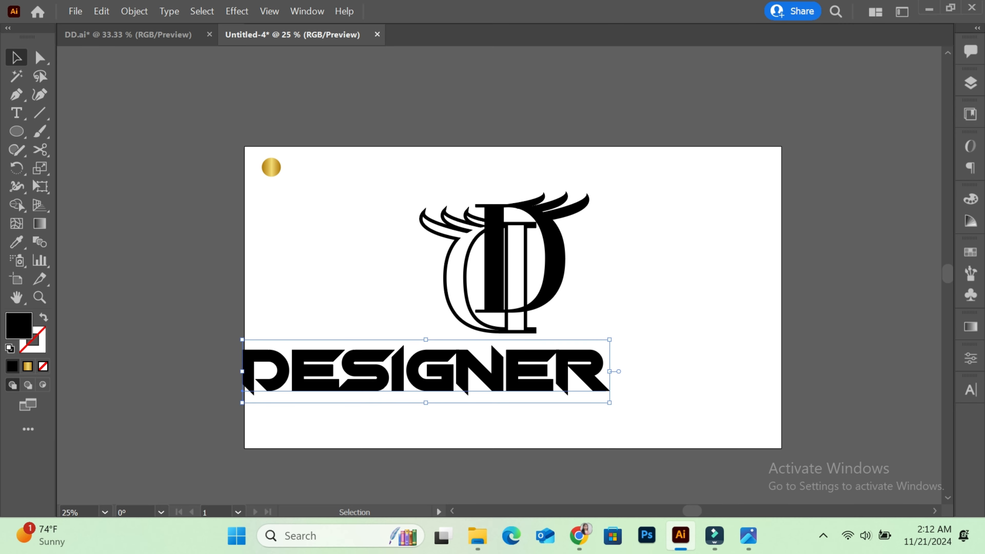
Move DESIGNER beneath the monogram, duplicate it directly below, and change the copy's text to "DYNAMICS"
drag(597, 372, 336, 423)
key(t)
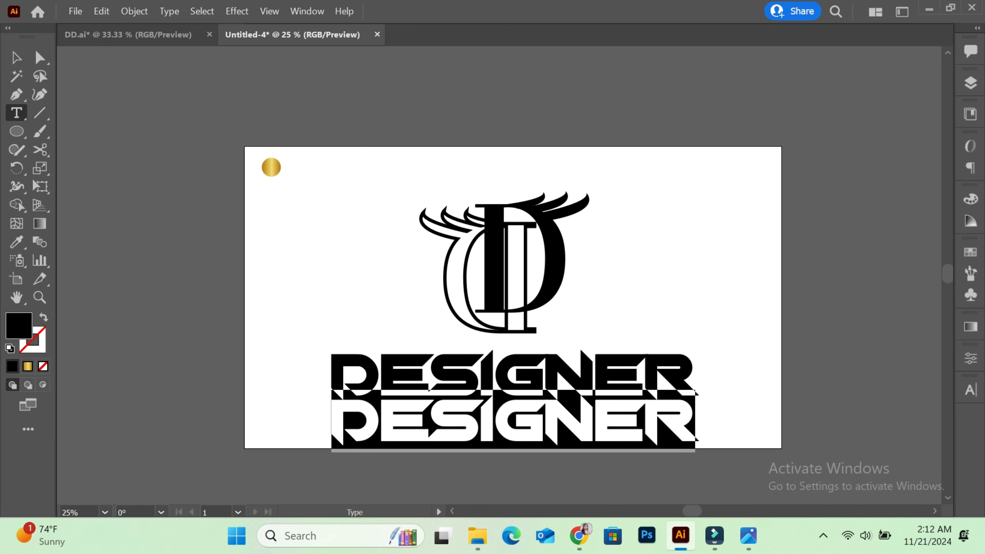
text(DYNAM)
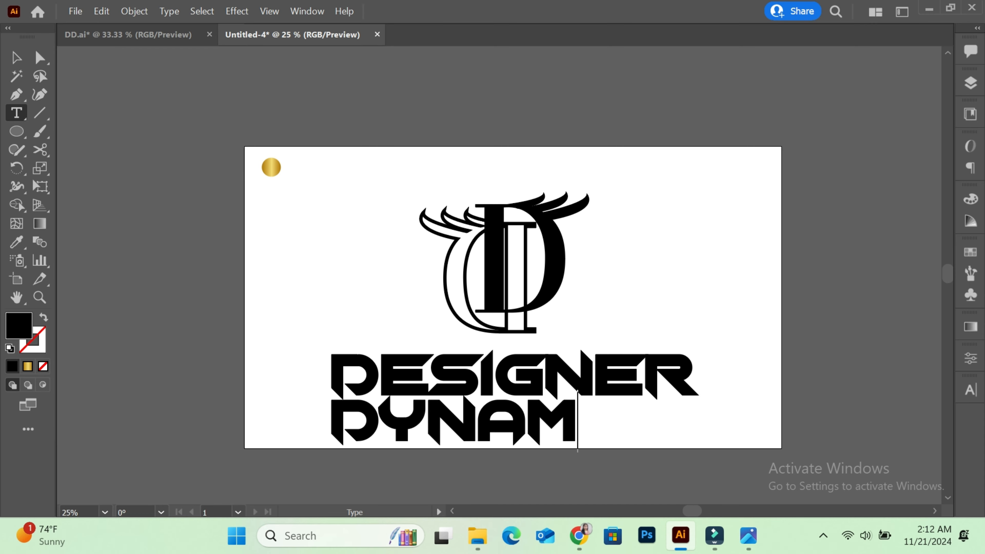
text(ICS)
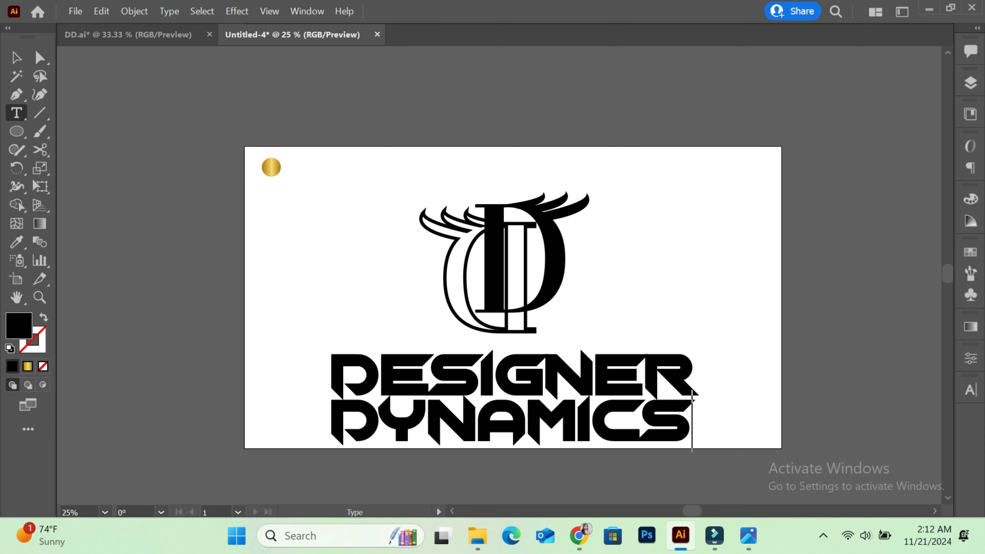
Change the font of the DYNAMICS text to Vogue Regular
click(16, 58)
key(ctrl+t)
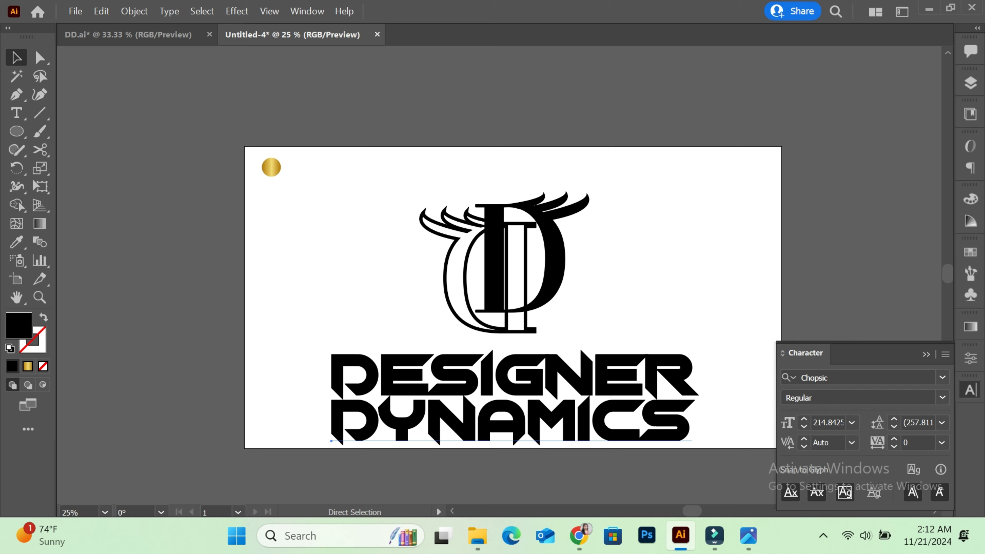
click(942, 377)
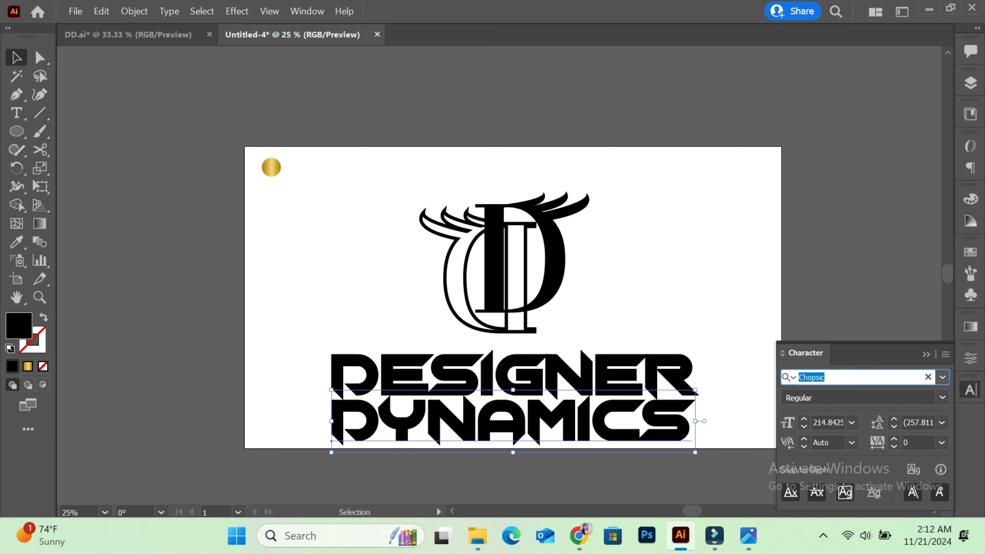
text(VOGUE)
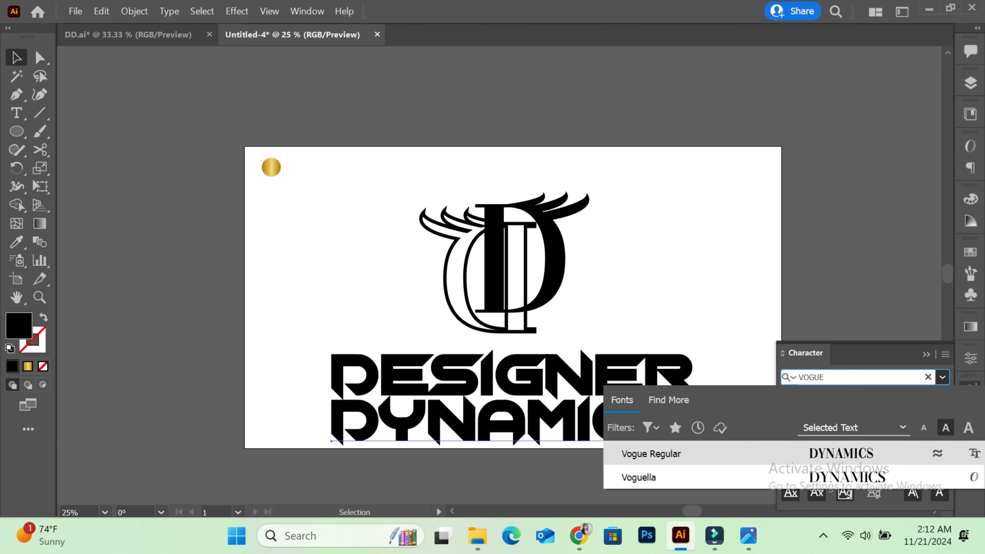
key(Return)
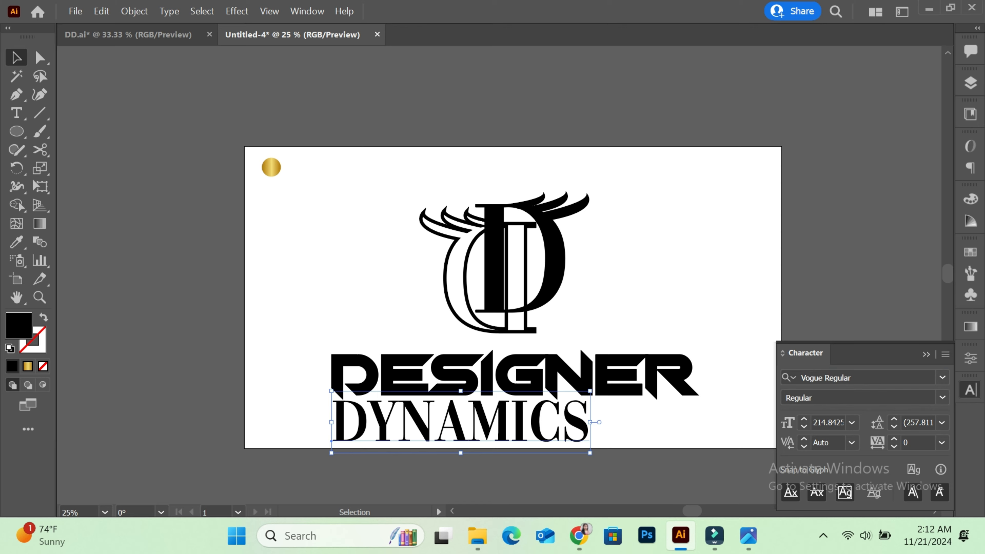
click(927, 354)
Move the monogram and both text lines up together slightly on the artboard
drag(405, 180, 520, 415)
drag(568, 380, 567, 357)
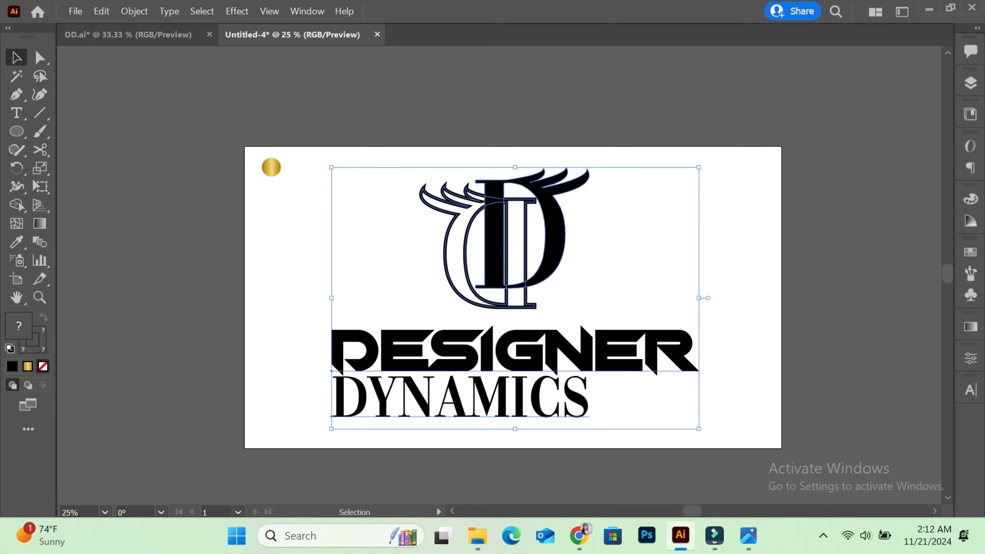
click(651, 406)
Scale the DYNAMICS text down to about two-thirds of its size and place it centrally beneath DESIGNER with a small gap
click(551, 399)
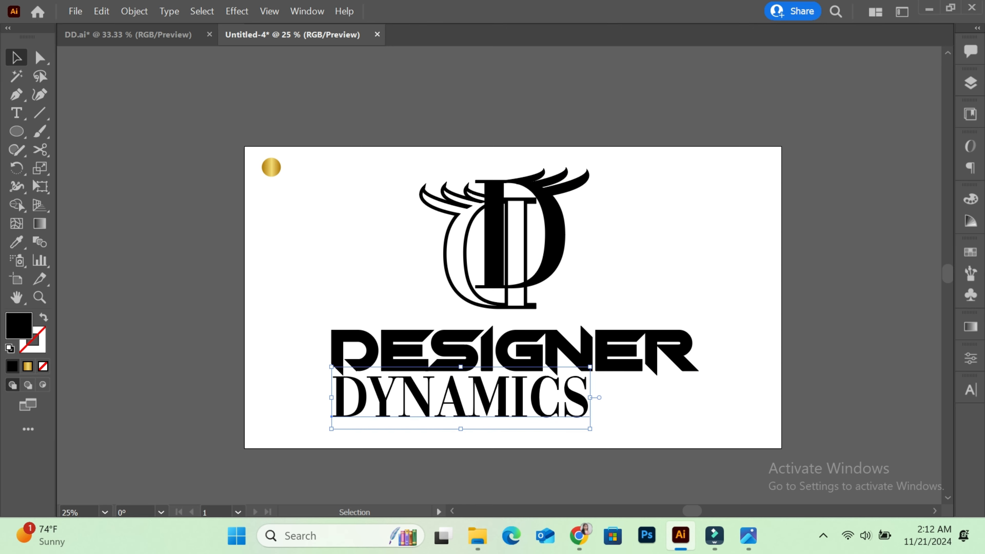
drag(331, 367, 375, 377)
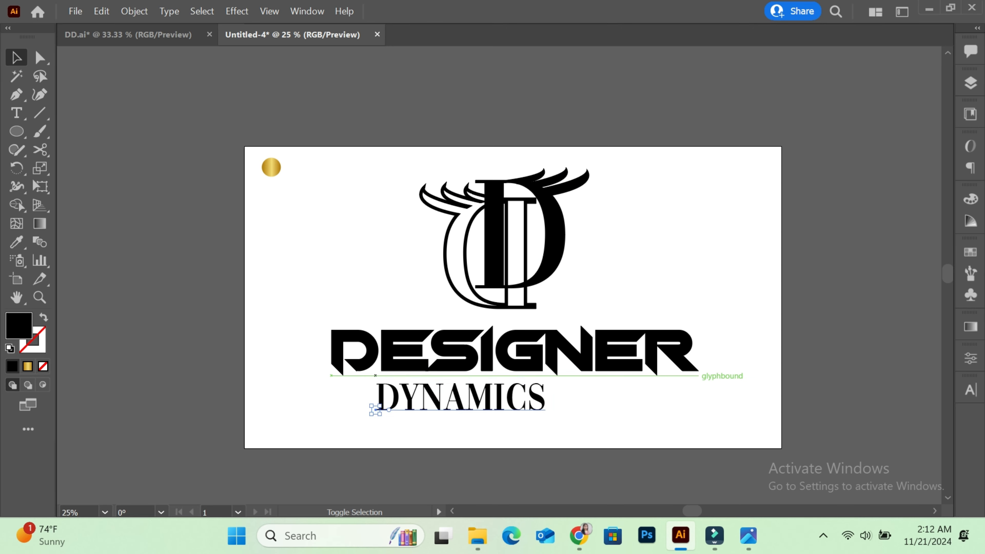
drag(503, 394, 552, 402)
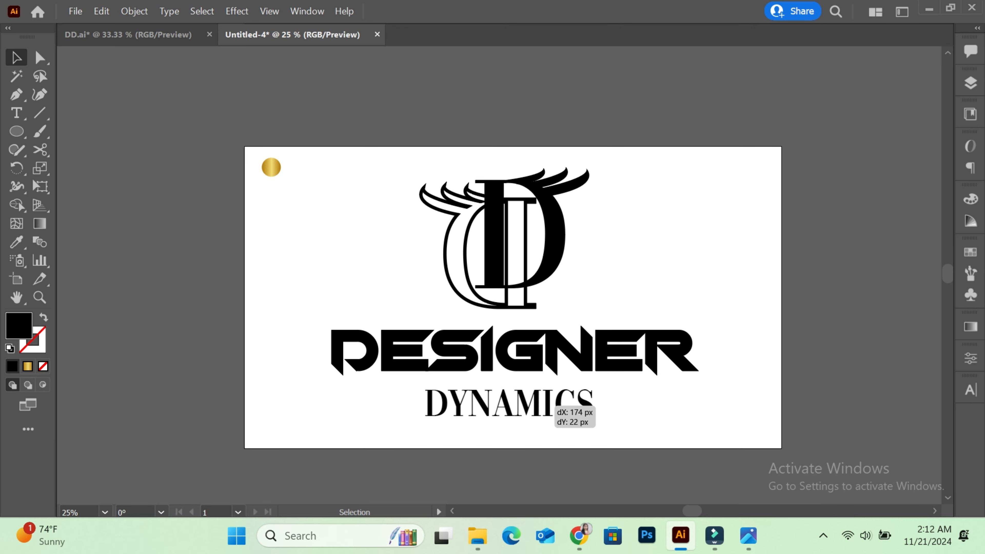
click(648, 405)
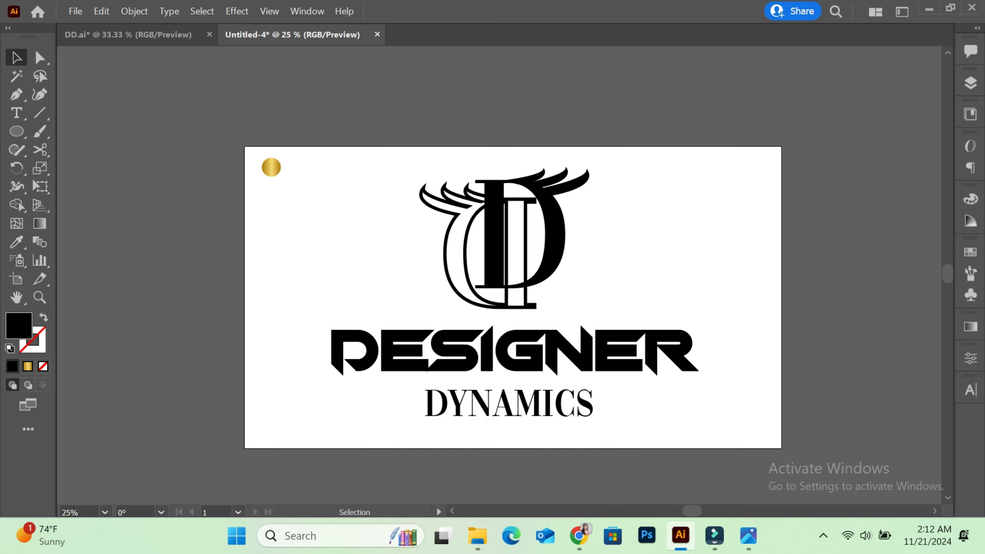
Align DESIGNER and DYNAMICS to the artboard's horizontal centre, keeping the two lines stacked
drag(631, 430, 331, 148)
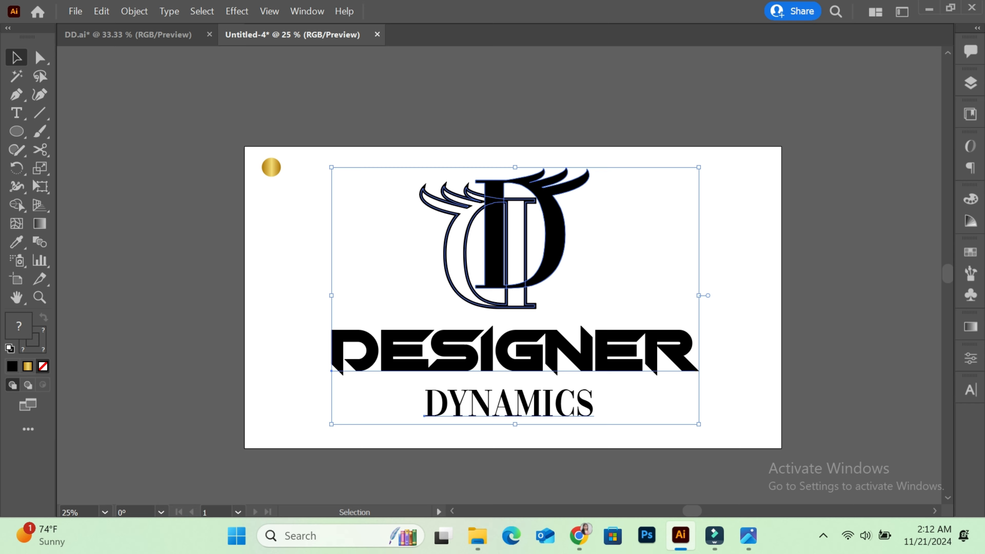
click(390, 306)
drag(390, 307, 432, 416)
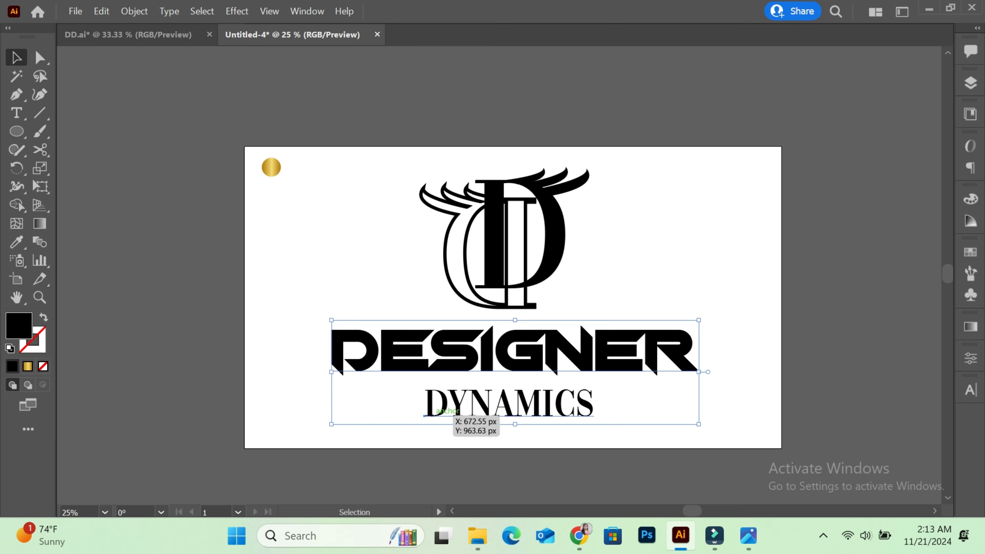
click(970, 358)
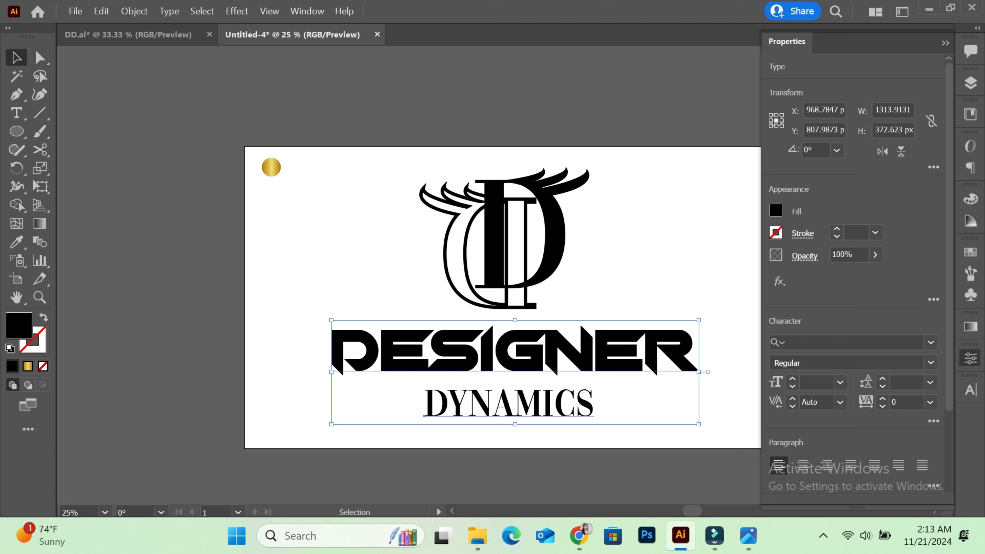
scroll(931, 419, down, 2)
scroll(853, 349, down, 3)
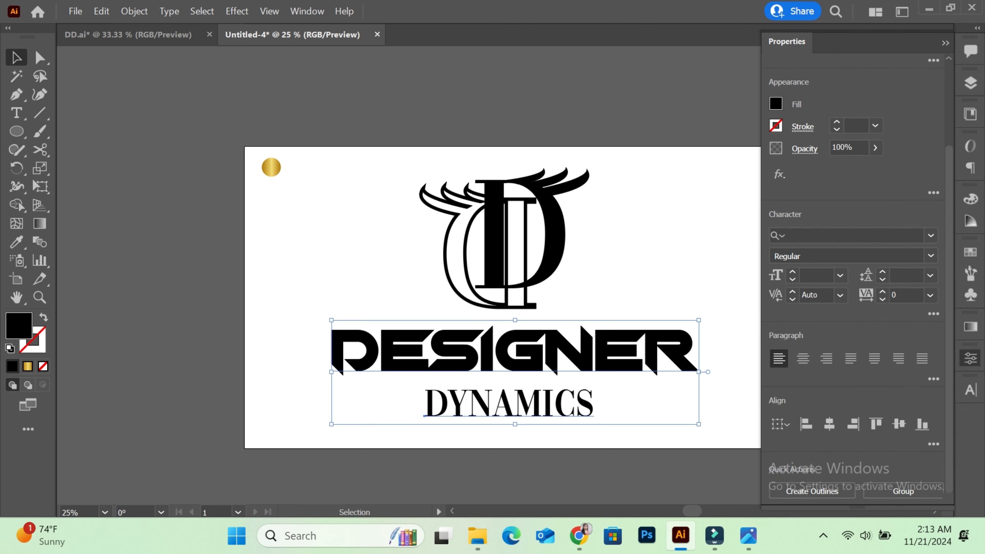
click(830, 424)
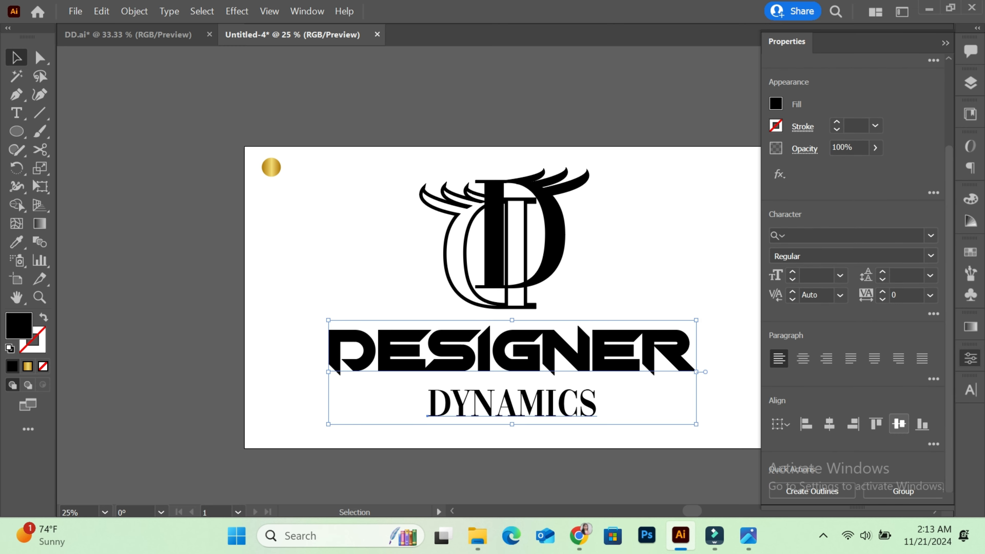
click(898, 423)
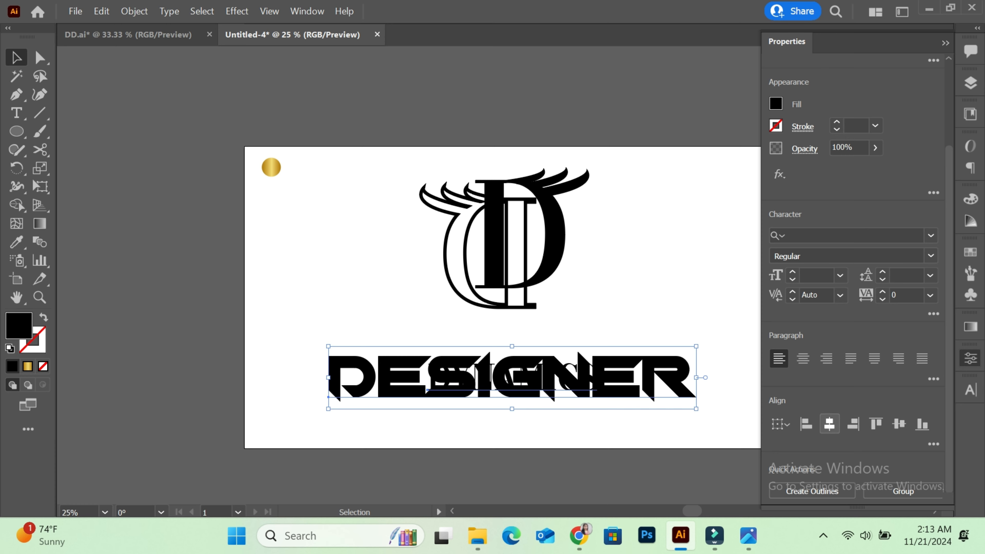
key(ctrl+z)
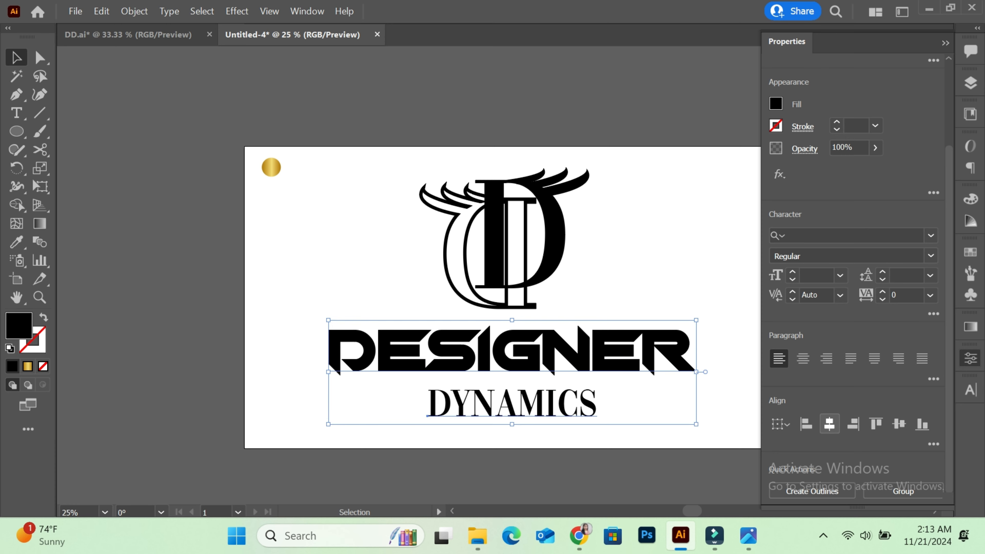
click(946, 43)
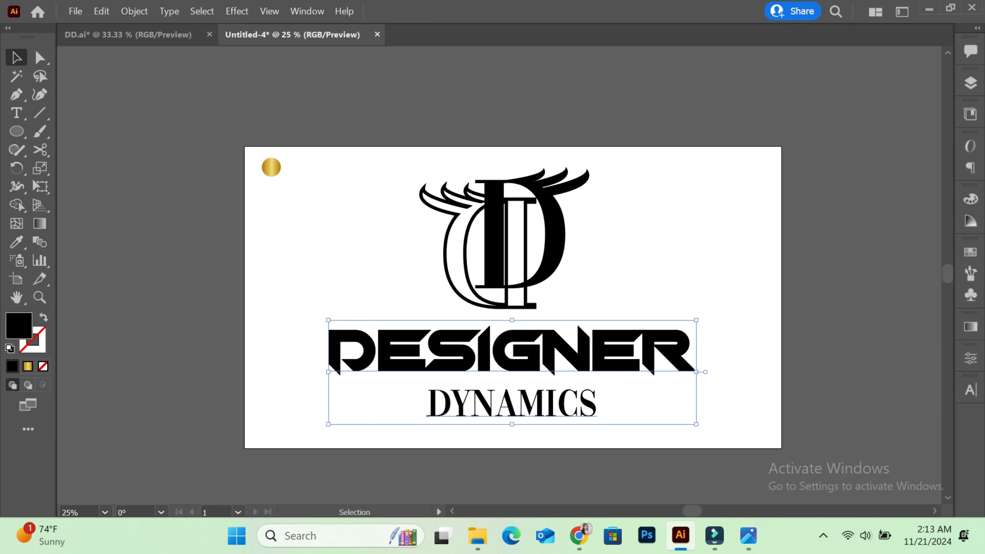
Shift both text lines slightly down and to the right, and nudge DYNAMICS up closer to DESIGNER
drag(600, 353, 604, 357)
click(652, 411)
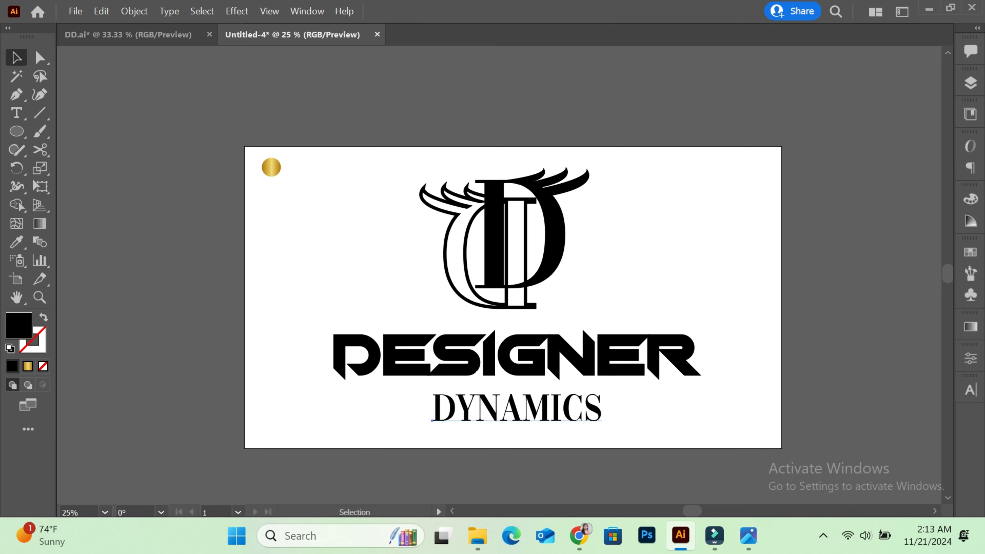
click(582, 409)
key(shift+Up)
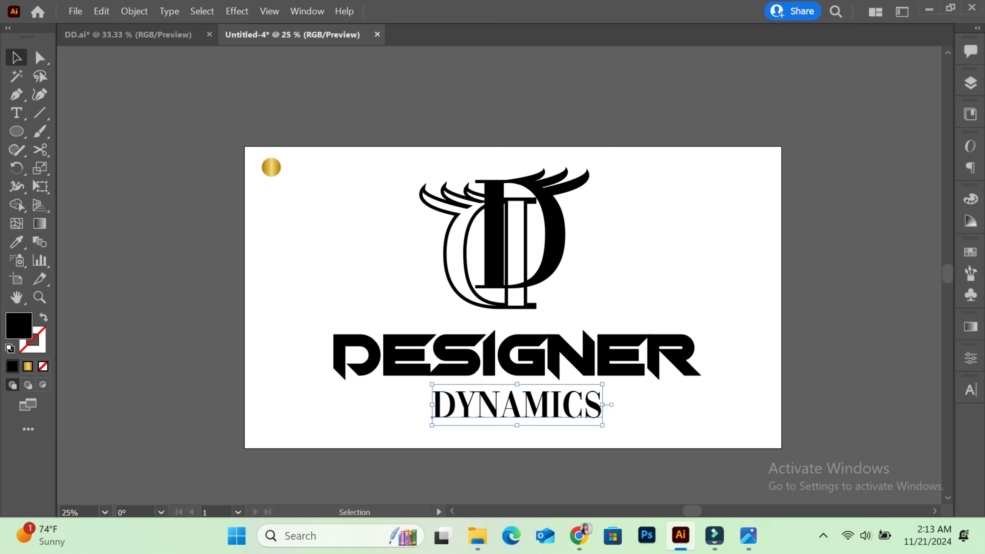
key(ctrl+shift+a)
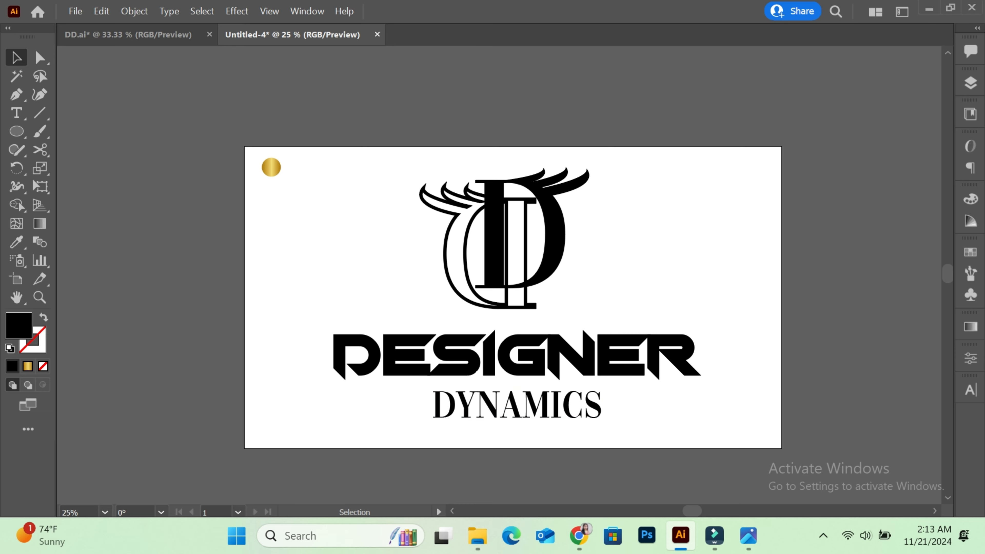
Convert the mirrored D's outline into a filled shape with Outline Stroke
drag(404, 168, 662, 425)
click(659, 287)
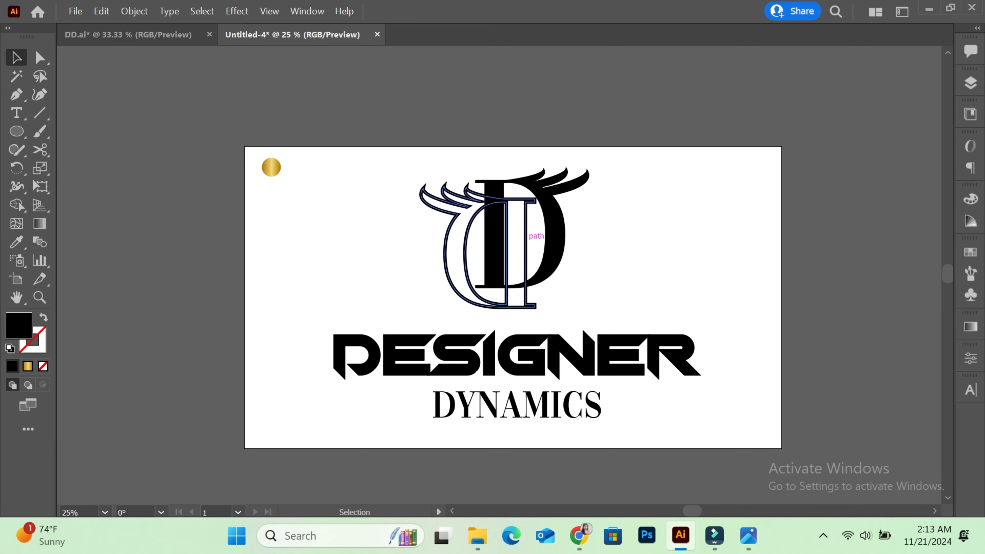
click(526, 237)
right_click(293, 95)
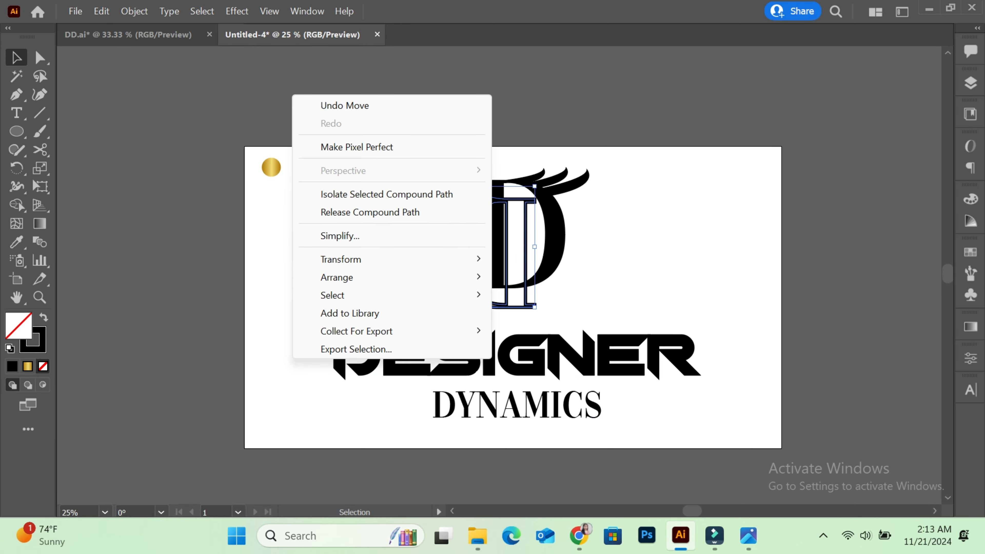
click(134, 11)
mouse_move(232, 394)
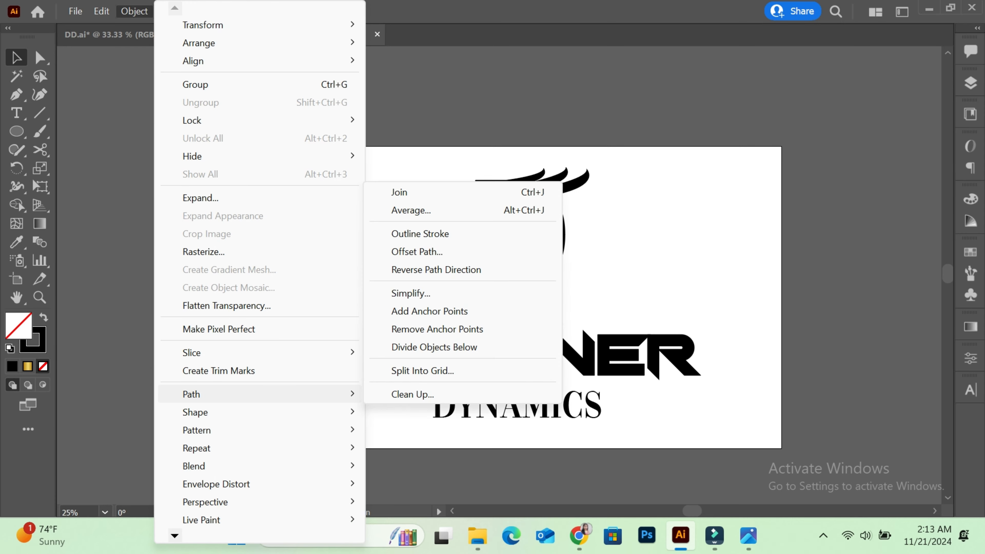
click(420, 233)
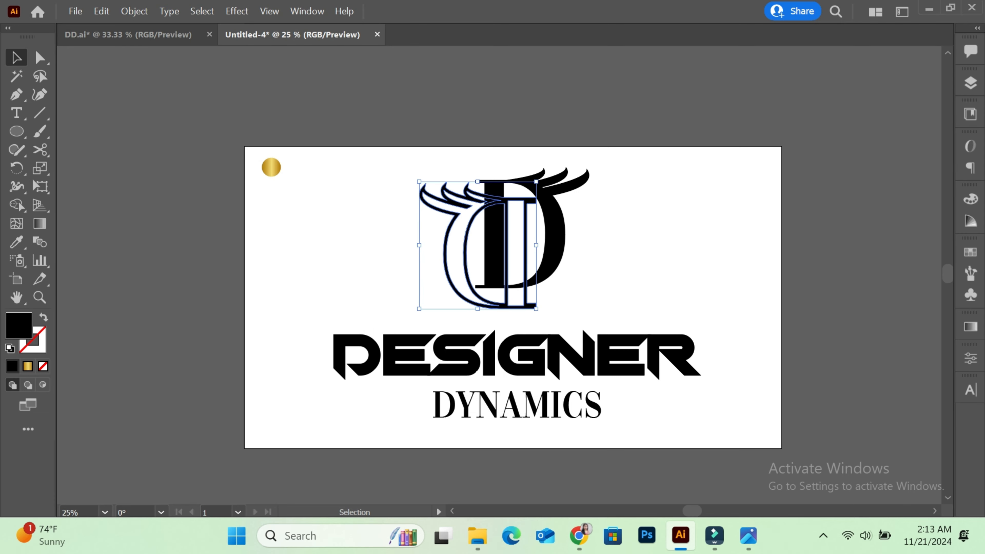
key(ctrl+shift+a)
Convert the DESIGNER and DYNAMICS texts to outlines
drag(306, 336, 444, 412)
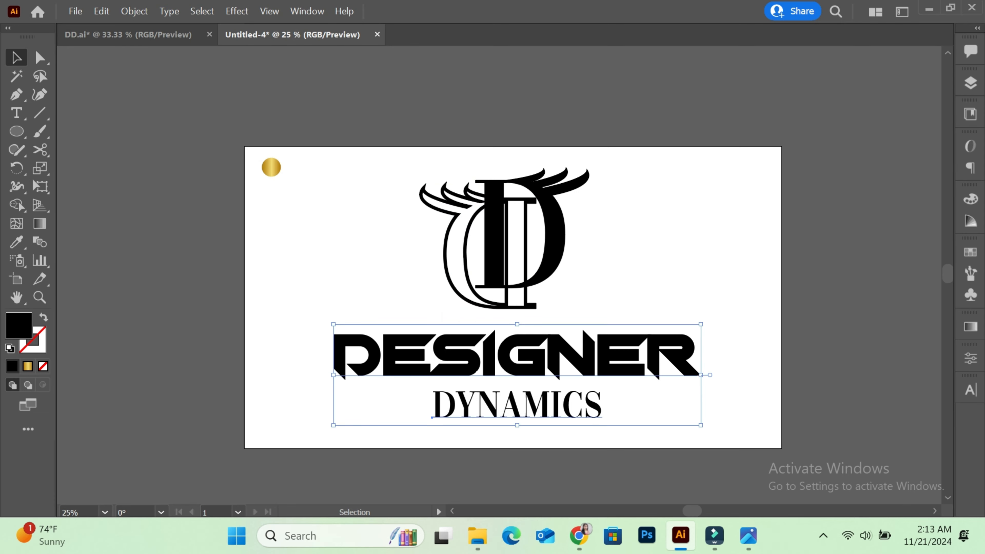
right_click(444, 412)
click(504, 187)
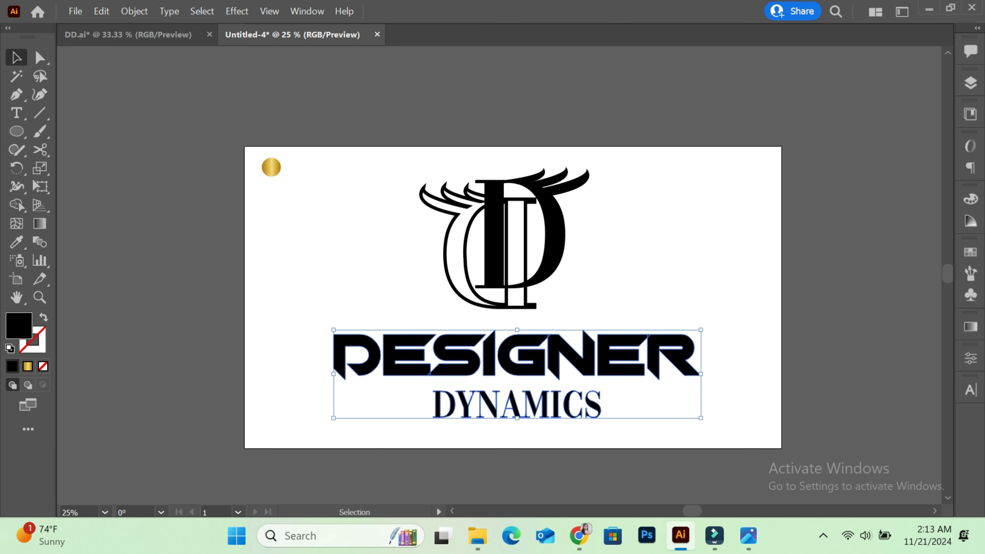
Apply the gold circle's gradient to the whole monogram and both text lines with the Eyedropper
drag(365, 173, 519, 421)
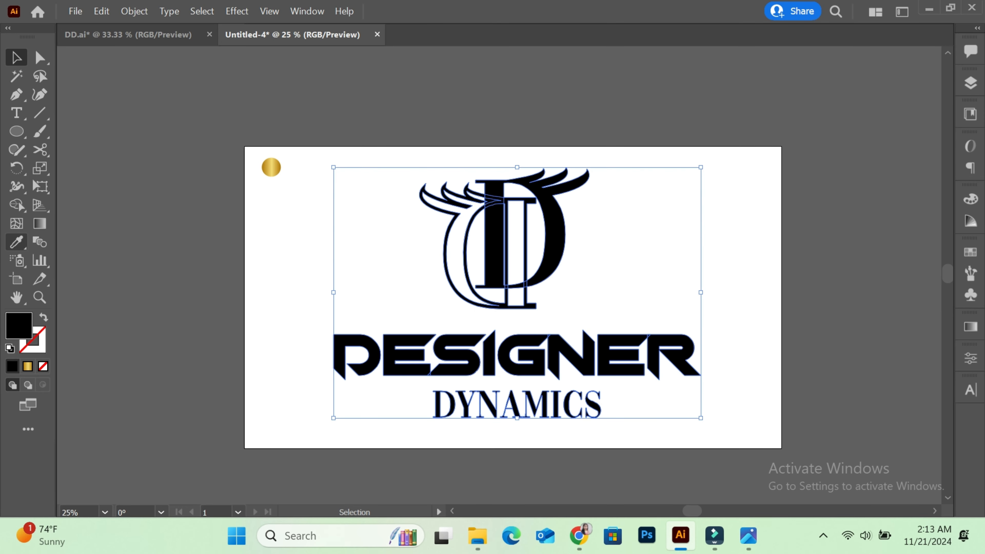
key(i)
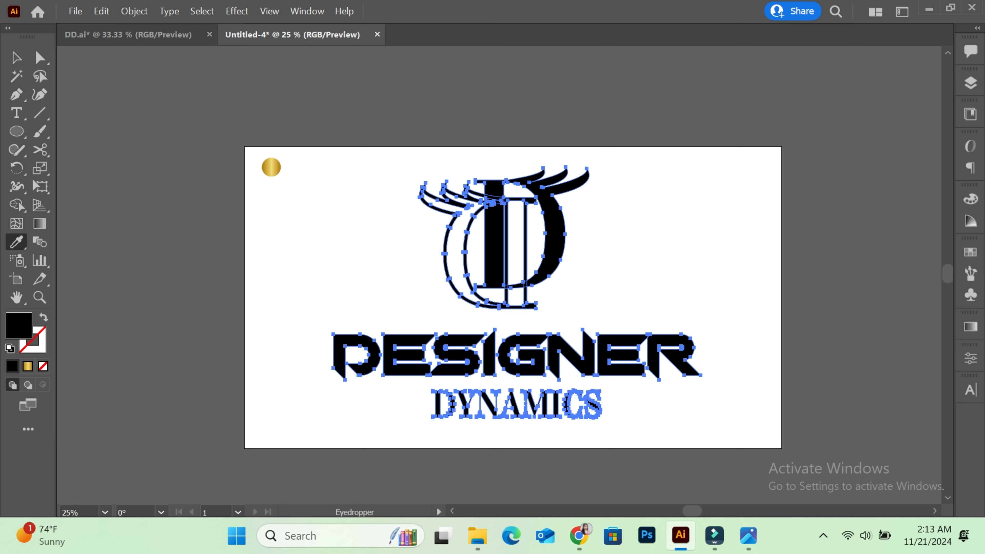
click(271, 168)
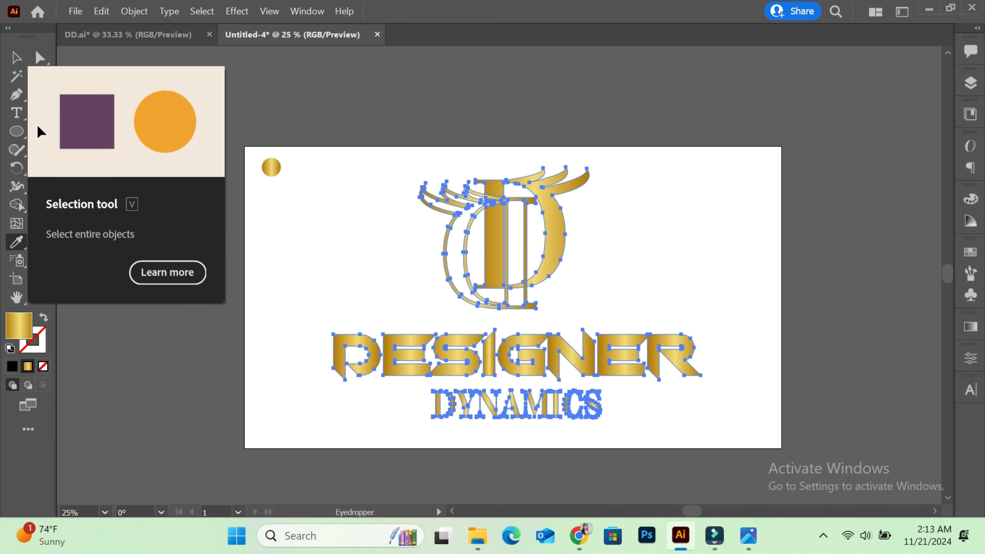
click(16, 58)
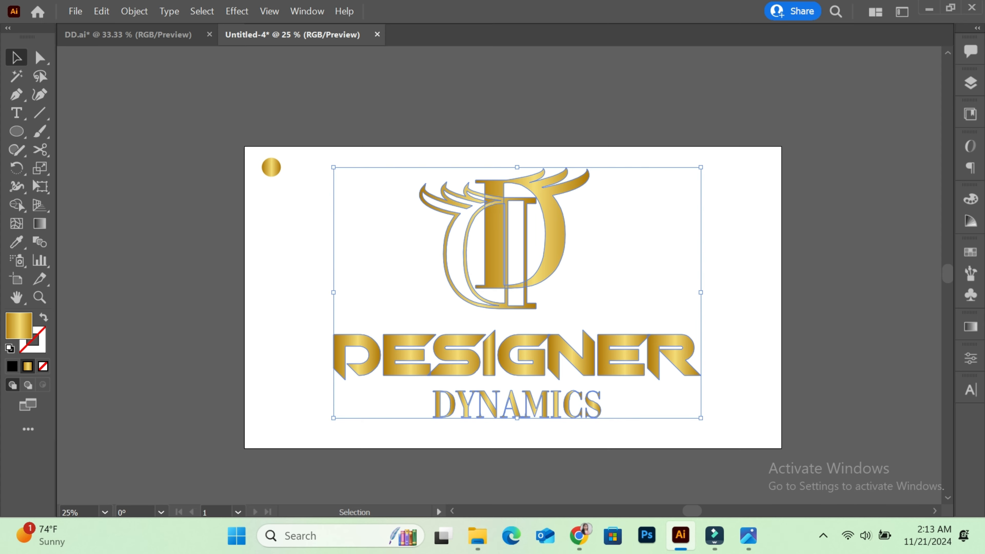
click(155, 163)
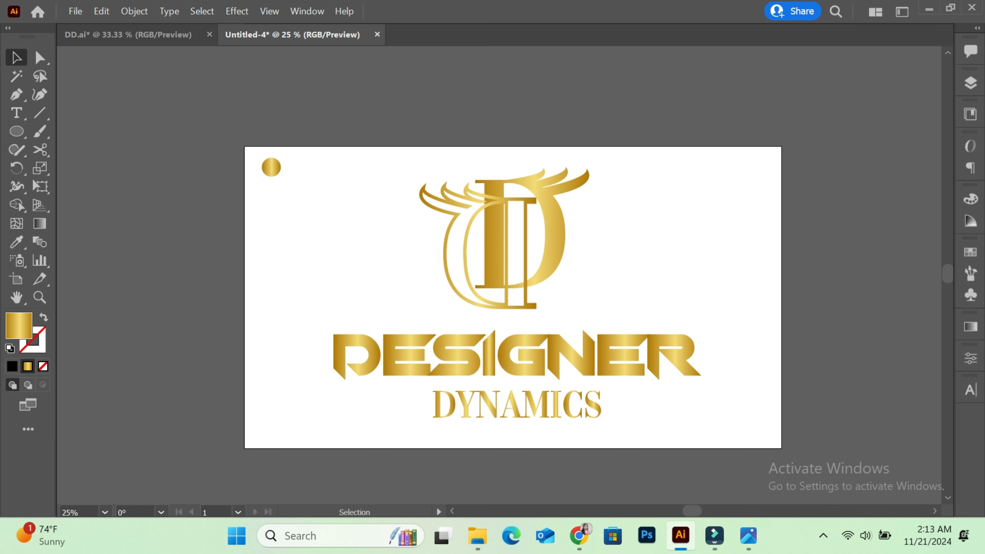
Nudge the mirrored D outline slightly to the right, and scale the monogram and both text lines down proportionally around their centre to about 70%
click(523, 255)
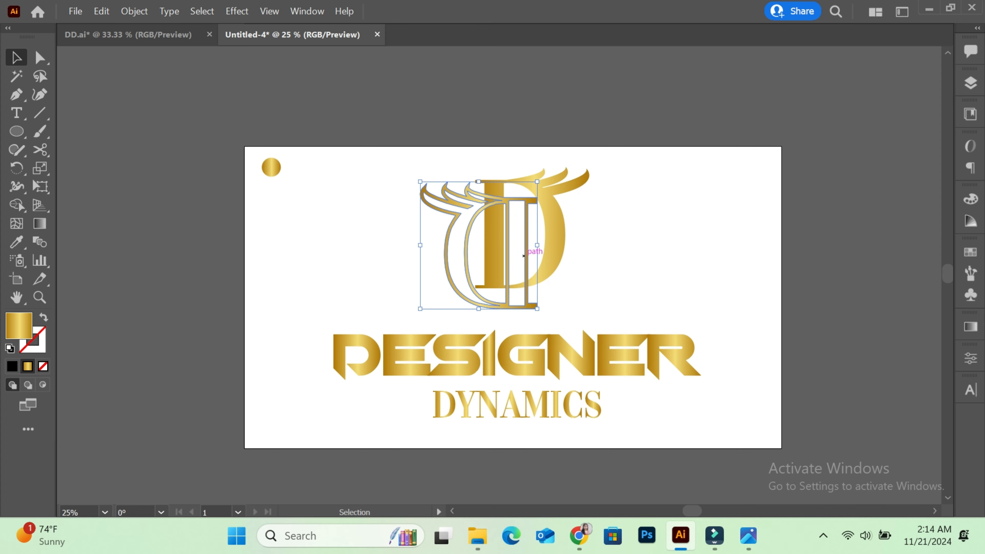
key(ctrl+shift+a)
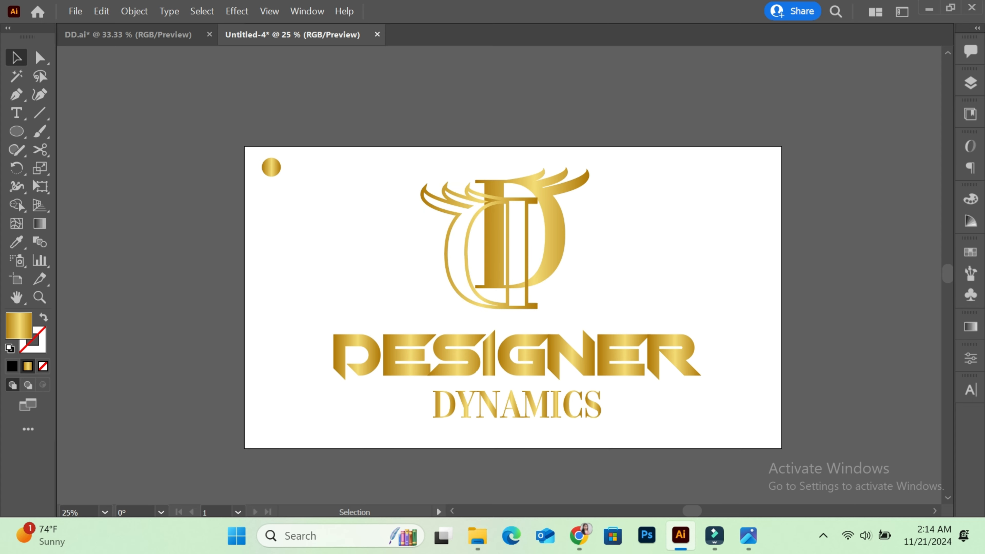
key(ctrl+equal)
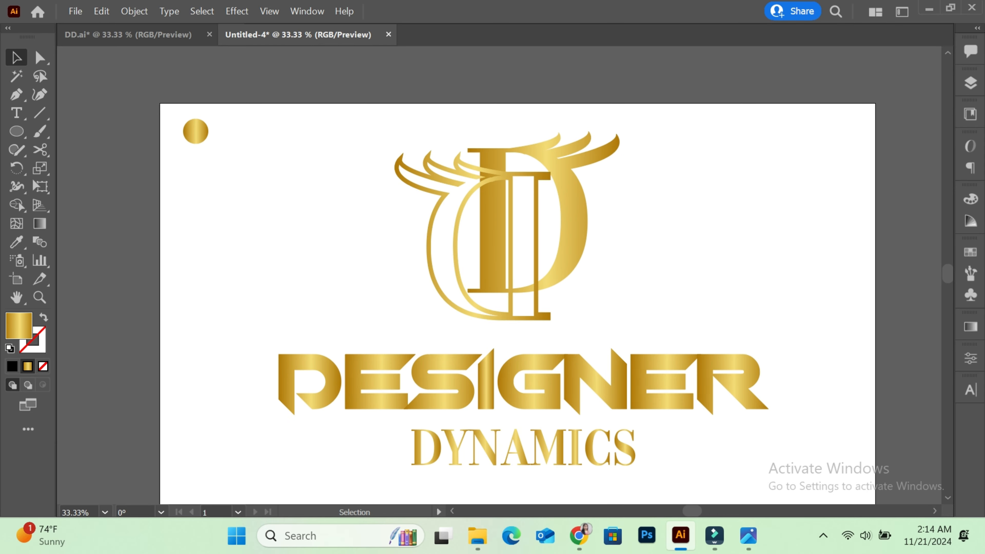
key(ctrl+a)
drag(768, 466, 695, 442)
key(ctrl+equal)
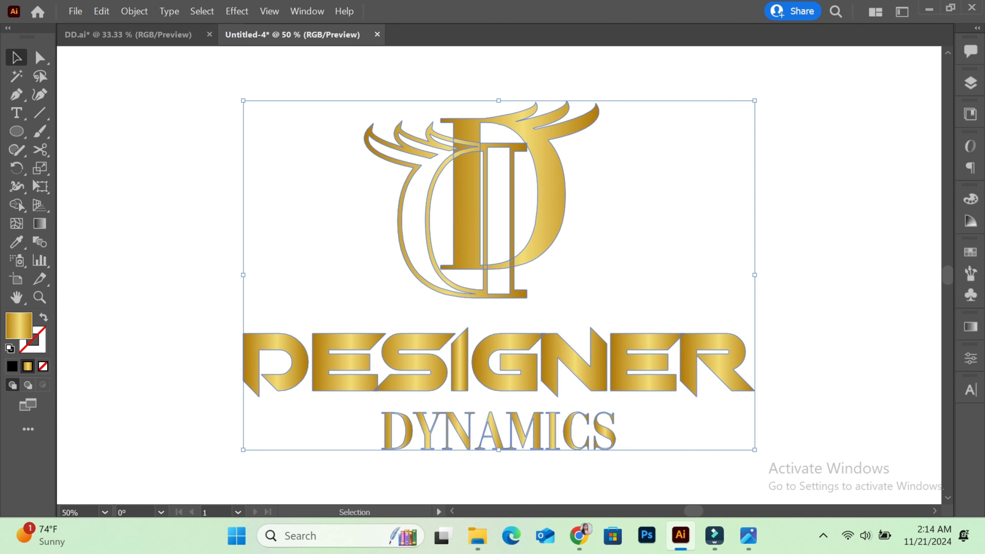
Select the monogram with both text lines and move them together straight up by about 18 px
key(ctrl+shift+a)
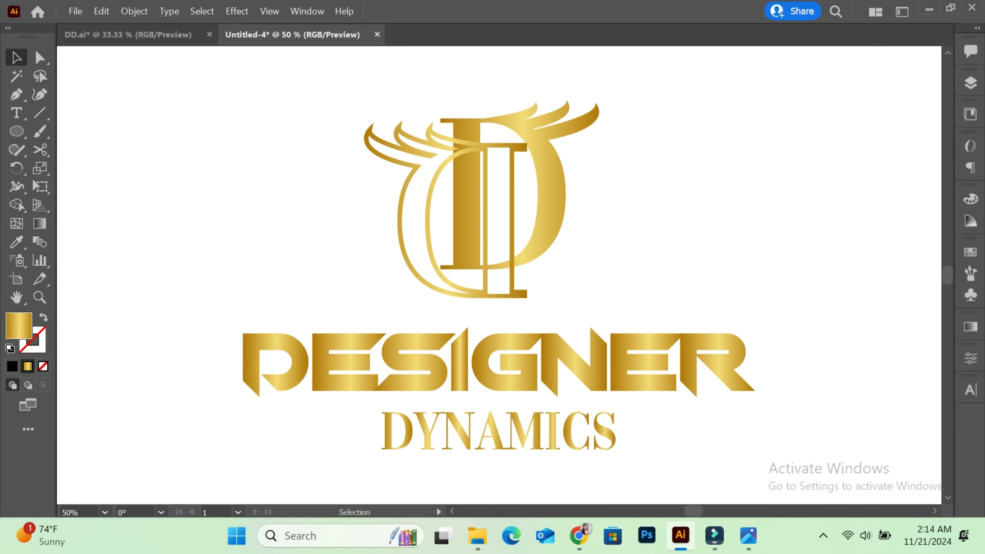
drag(271, 117, 543, 352)
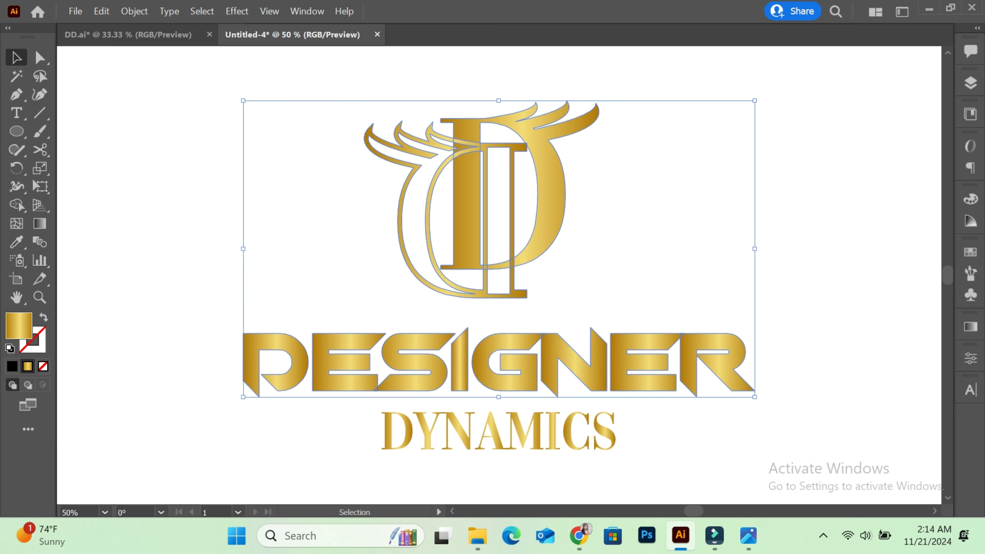
drag(206, 83, 670, 416)
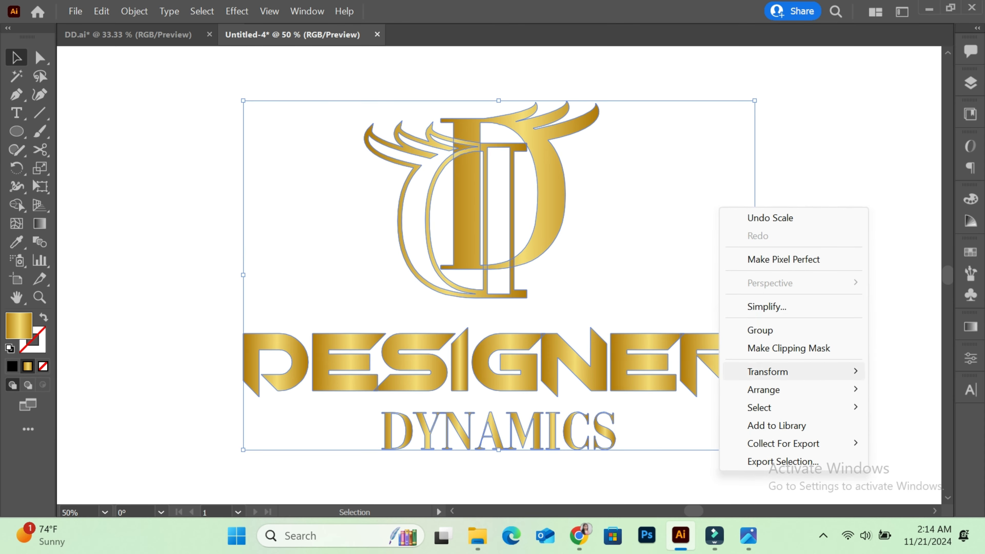
drag(629, 349, 628, 339)
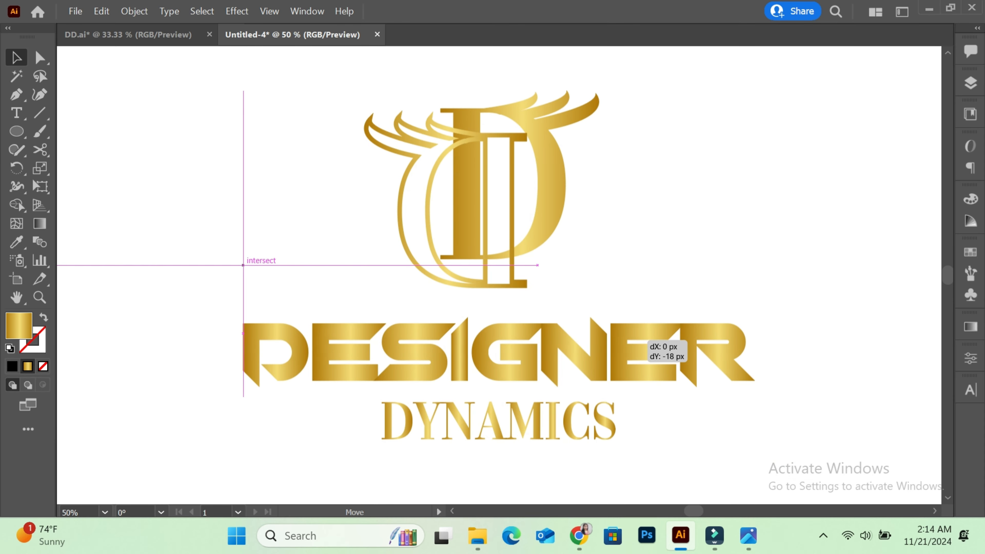